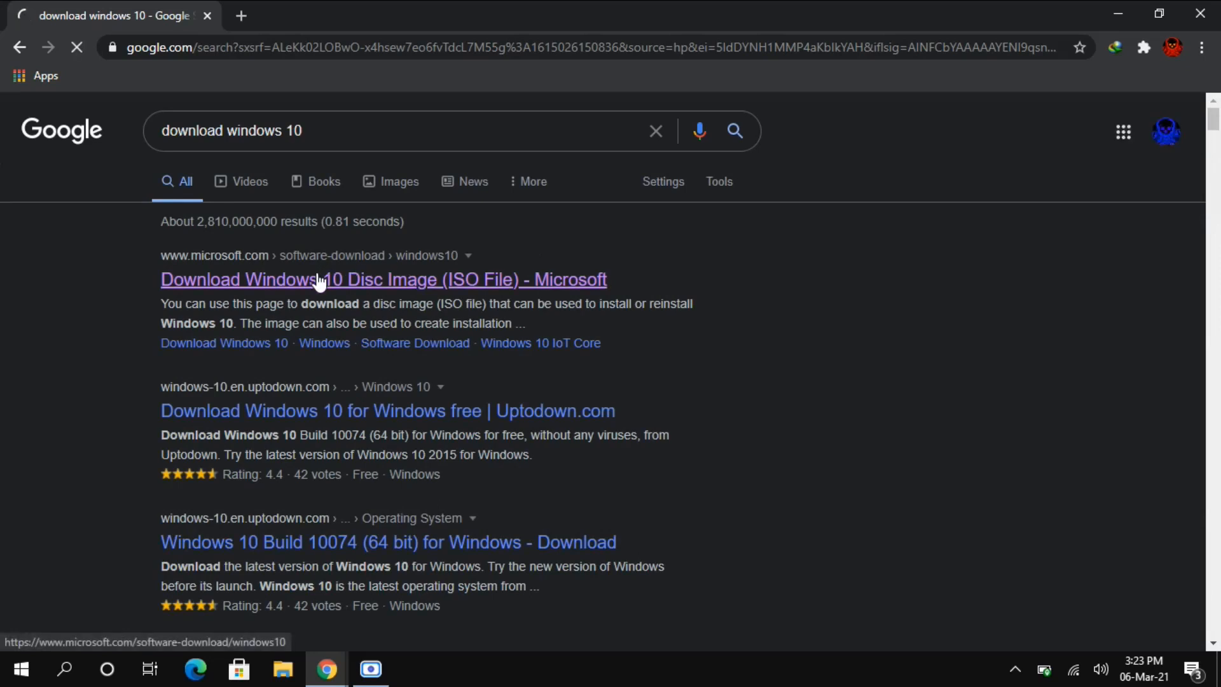
Open Microsoft's Windows 10 download page from the search results and locate the Create Windows 10 installation media section.
click(320, 280)
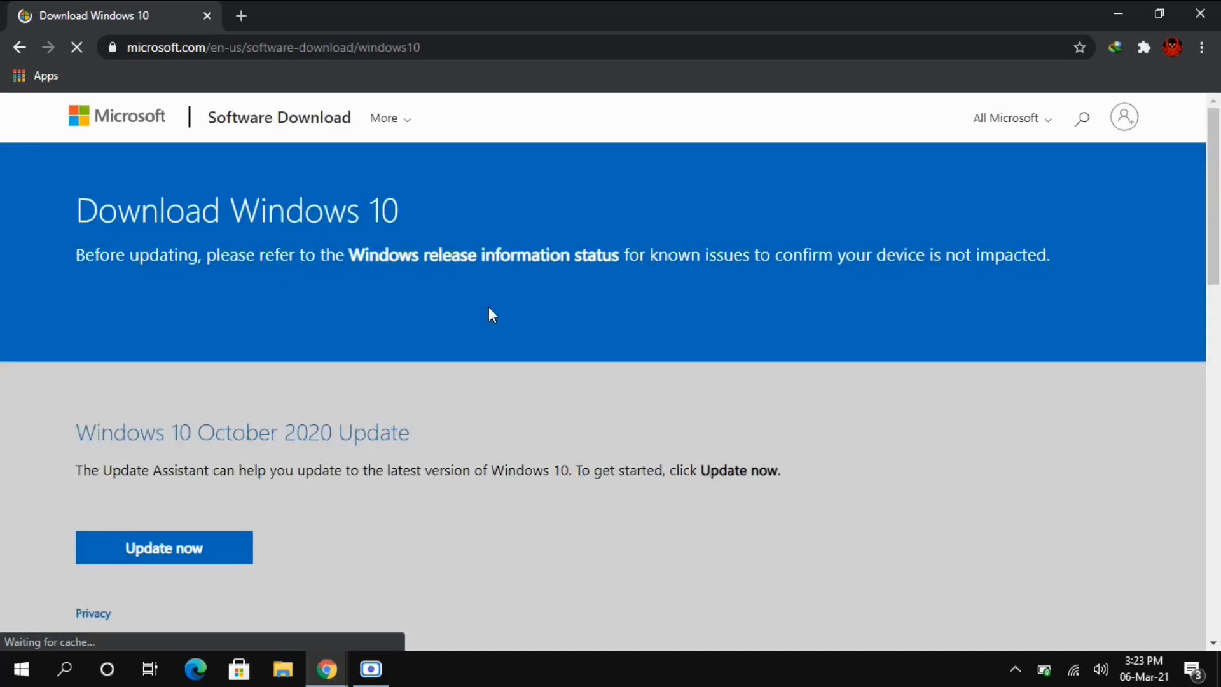
scroll(470, 420, down, 5)
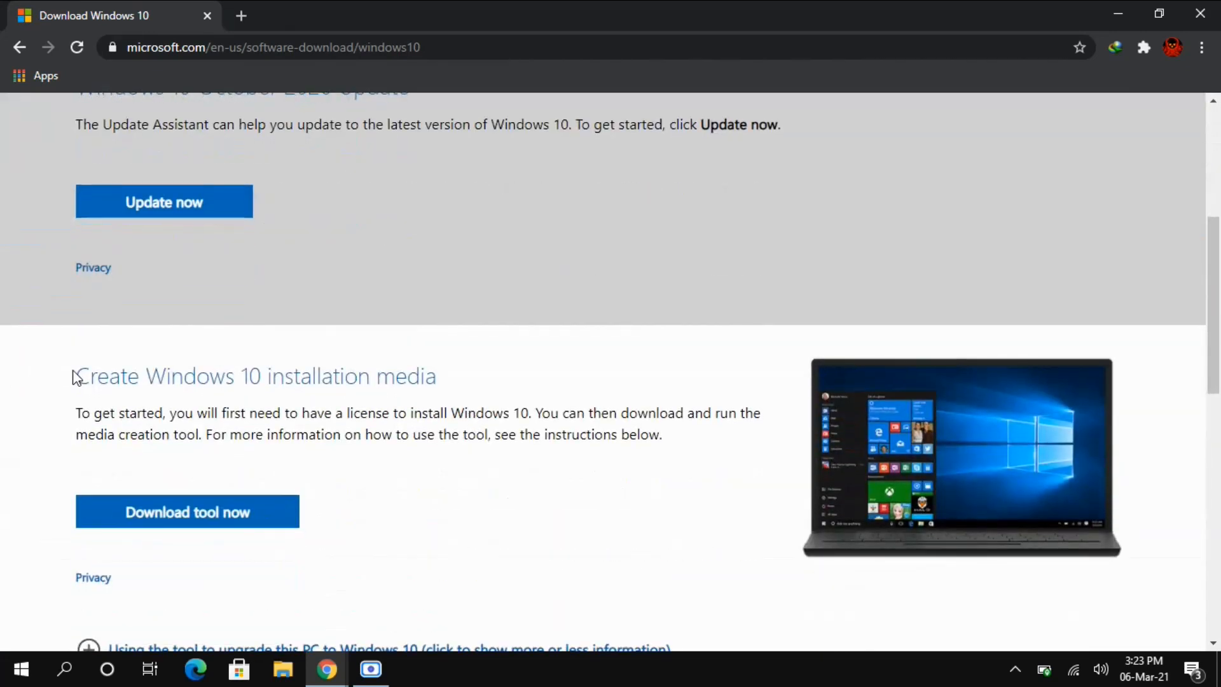
drag(74, 375, 429, 357)
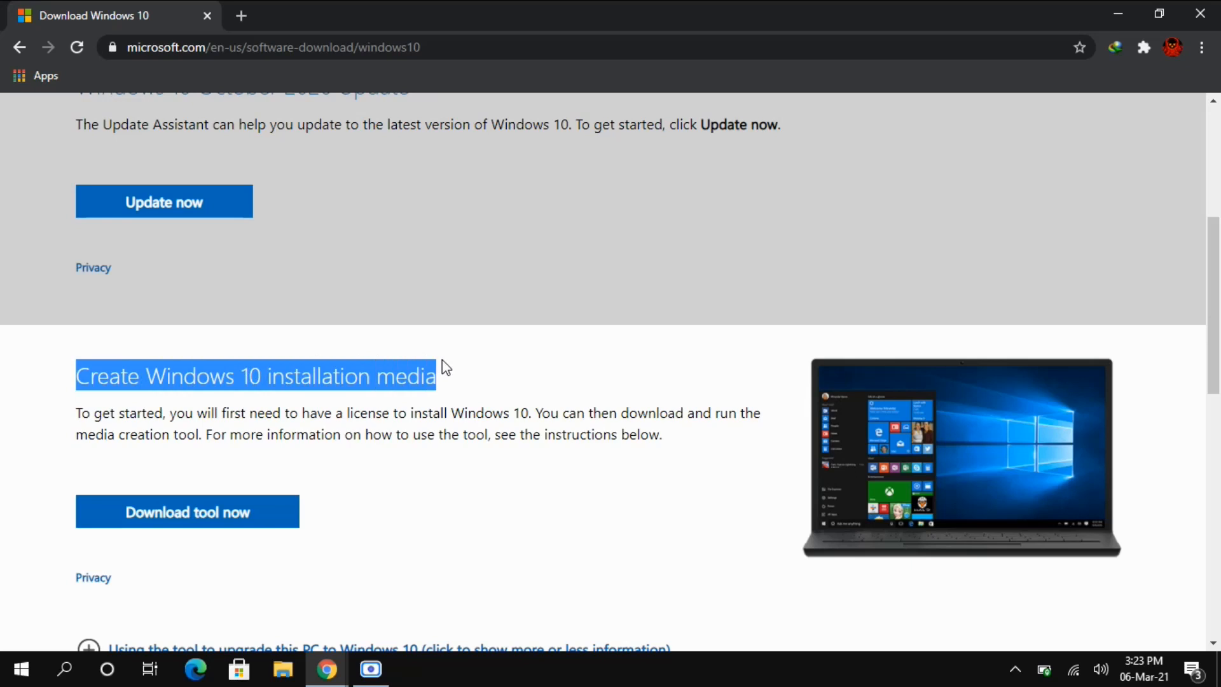
click(492, 371)
Turn on device emulation in the developer tools and reload the Windows 10 download page.
right_click(491, 367)
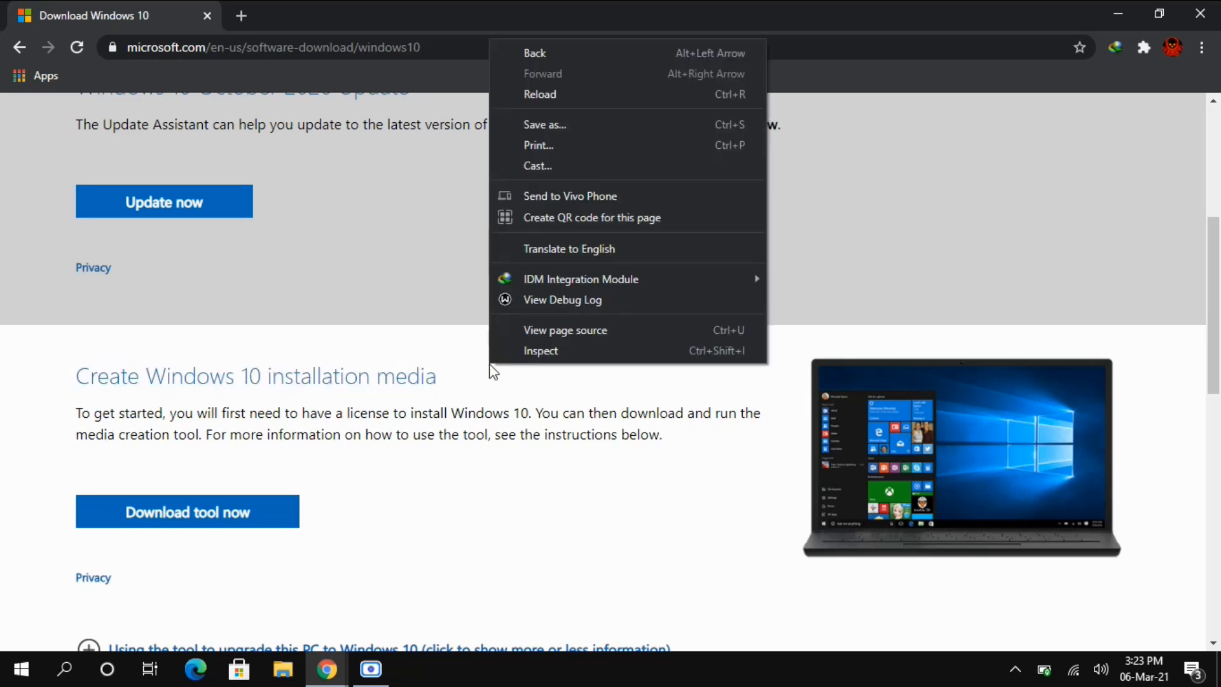
click(537, 355)
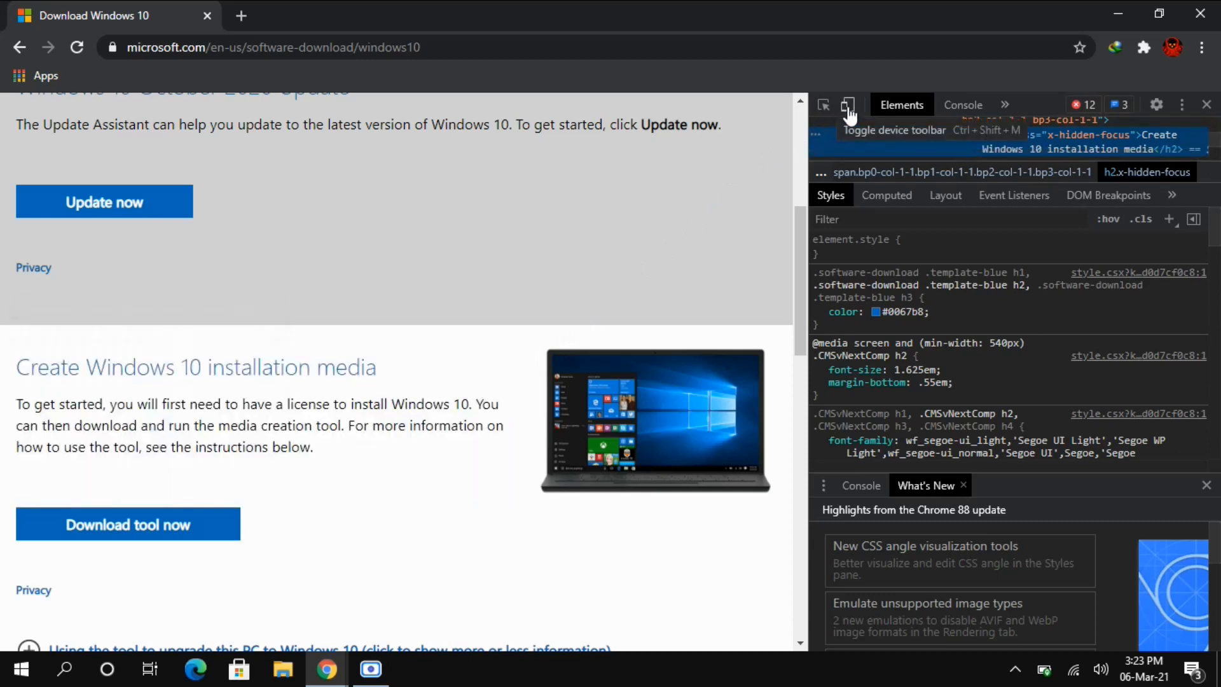
click(849, 113)
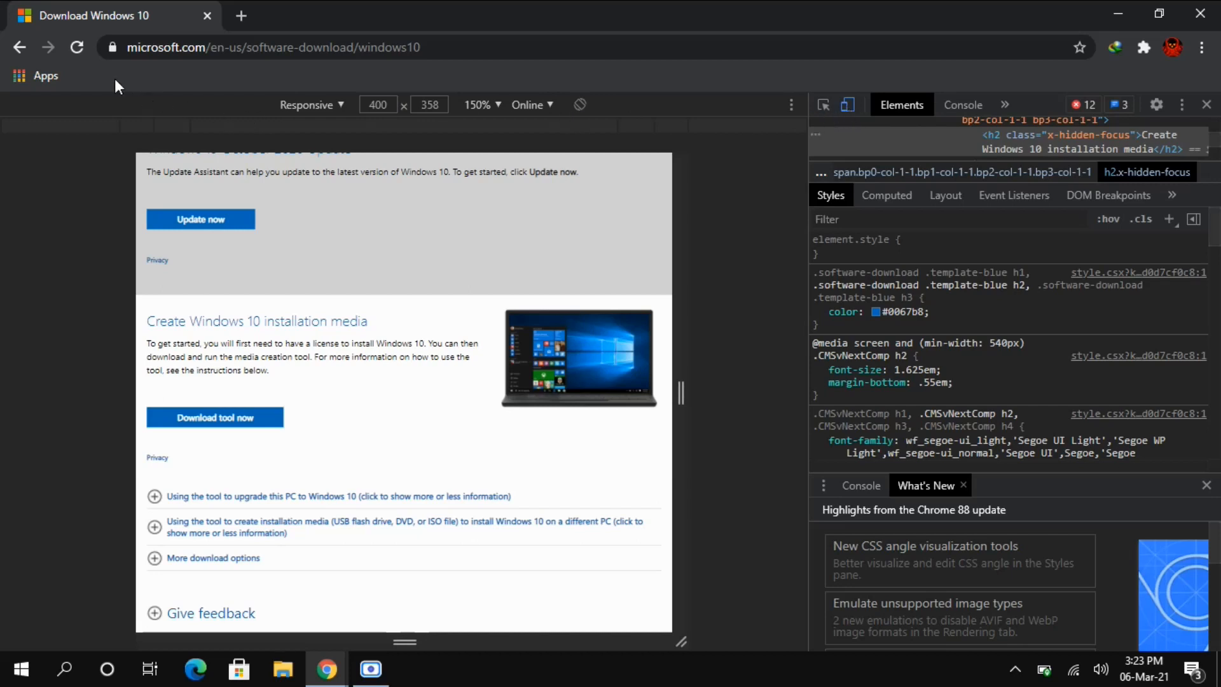
click(75, 48)
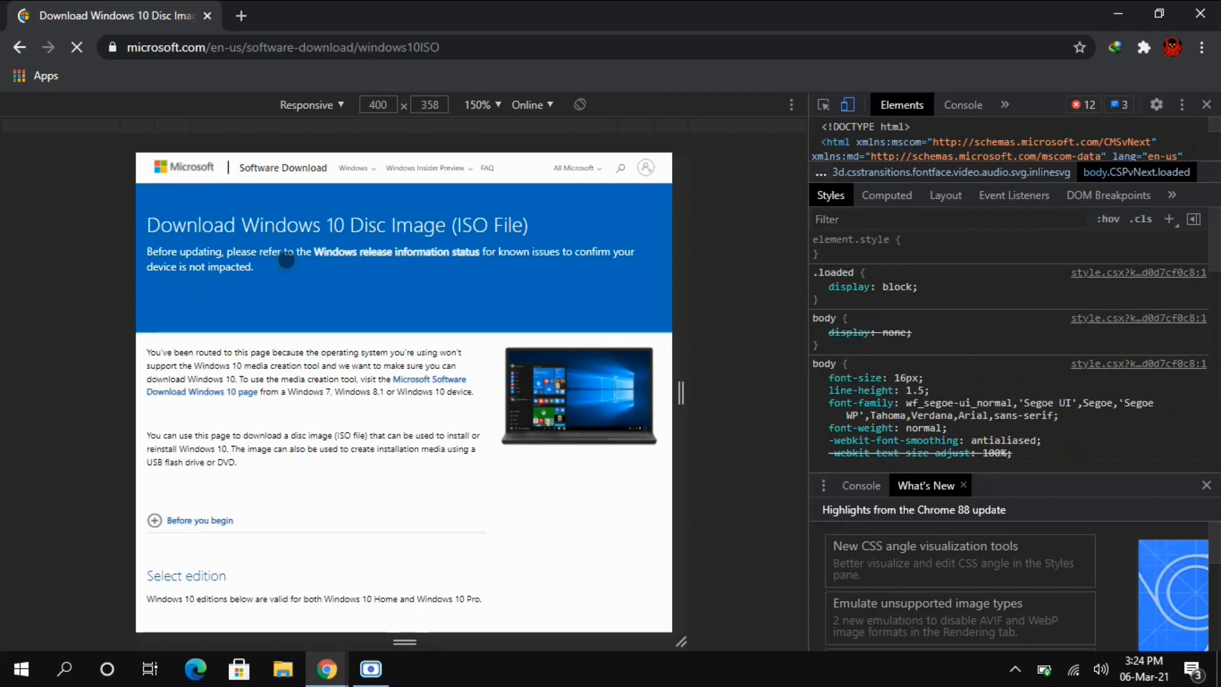
Select Windows 10 as the edition to download and confirm it.
scroll(267, 441, down, 3)
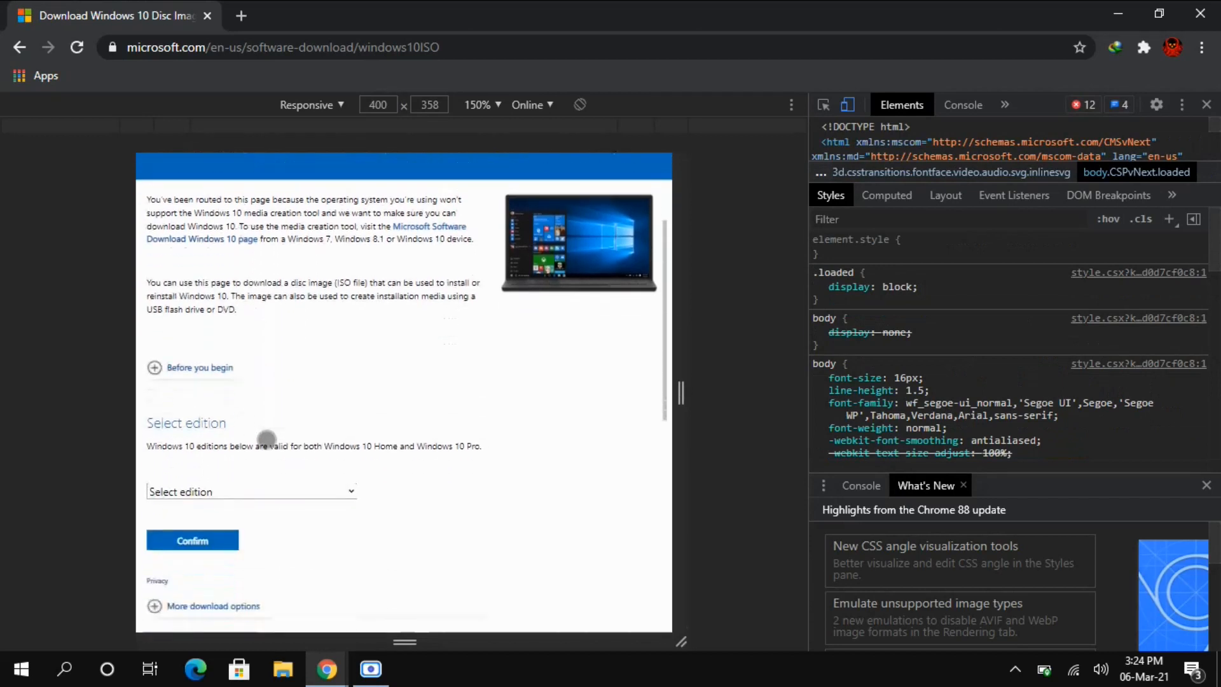
scroll(267, 440, down, 1)
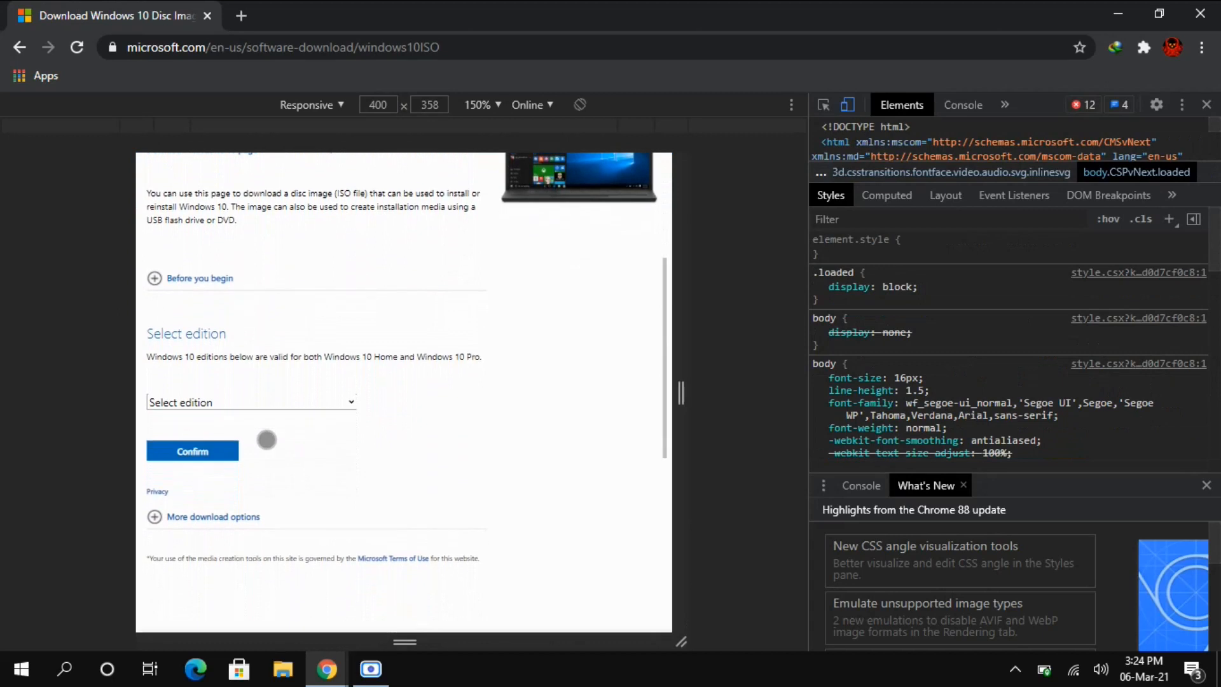
scroll(266, 439, down, 1)
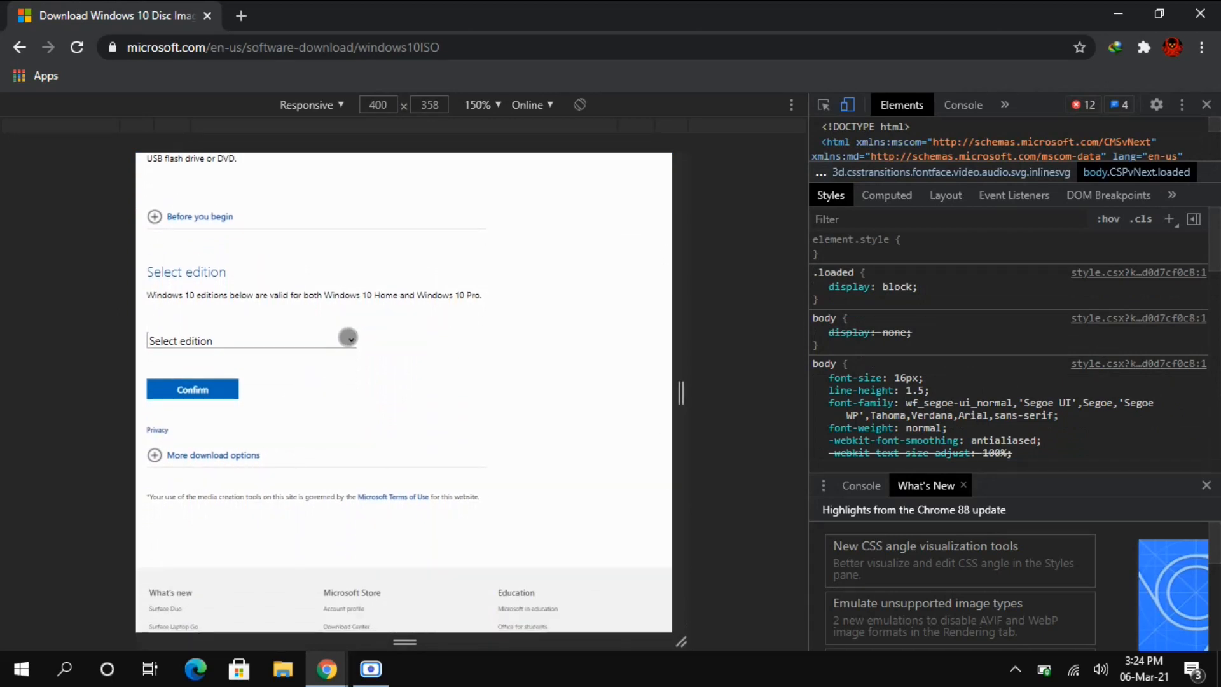
click(348, 337)
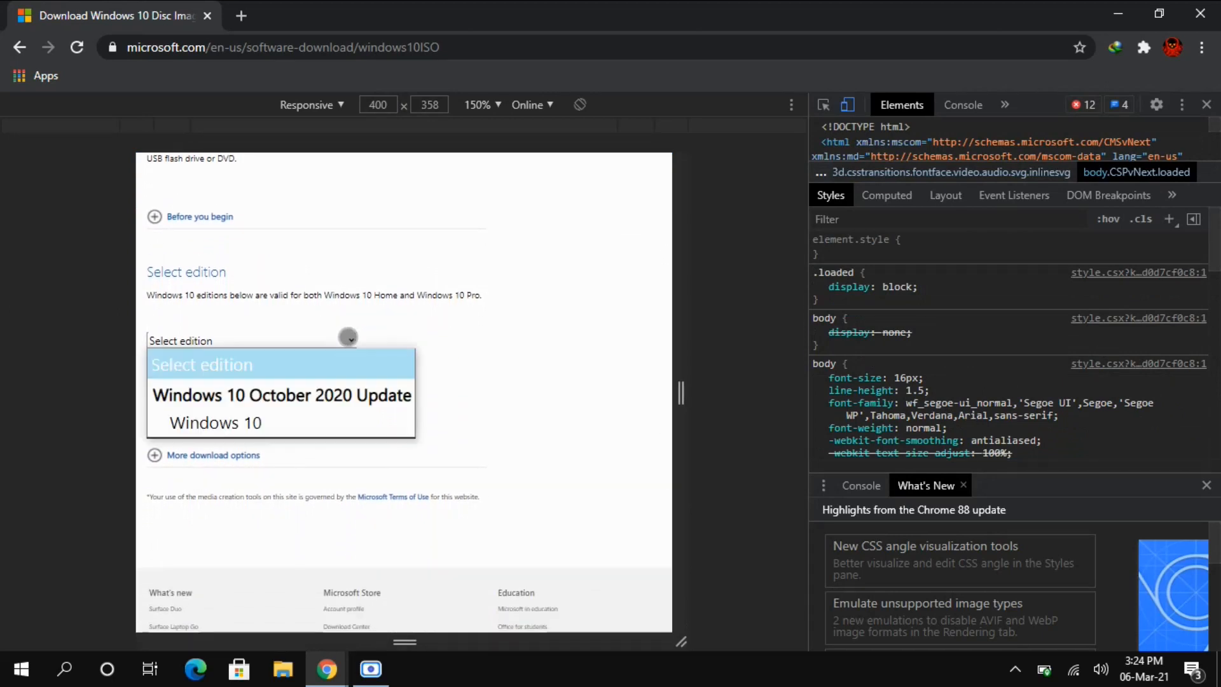
click(310, 425)
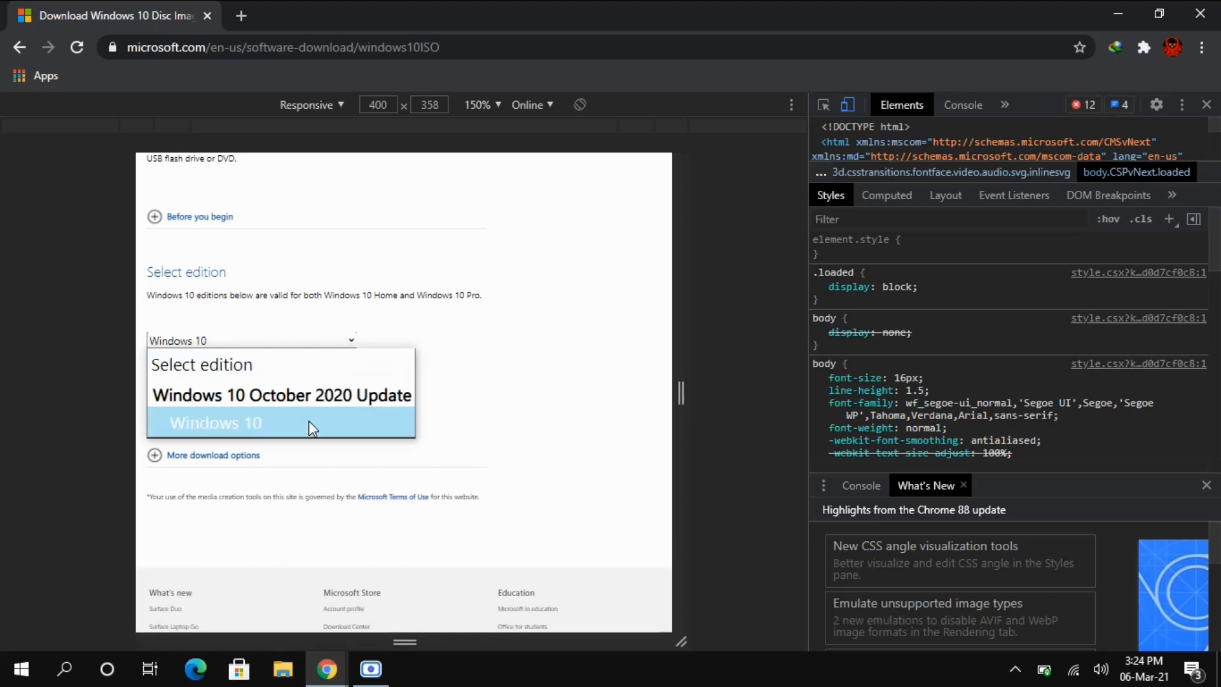
click(250, 426)
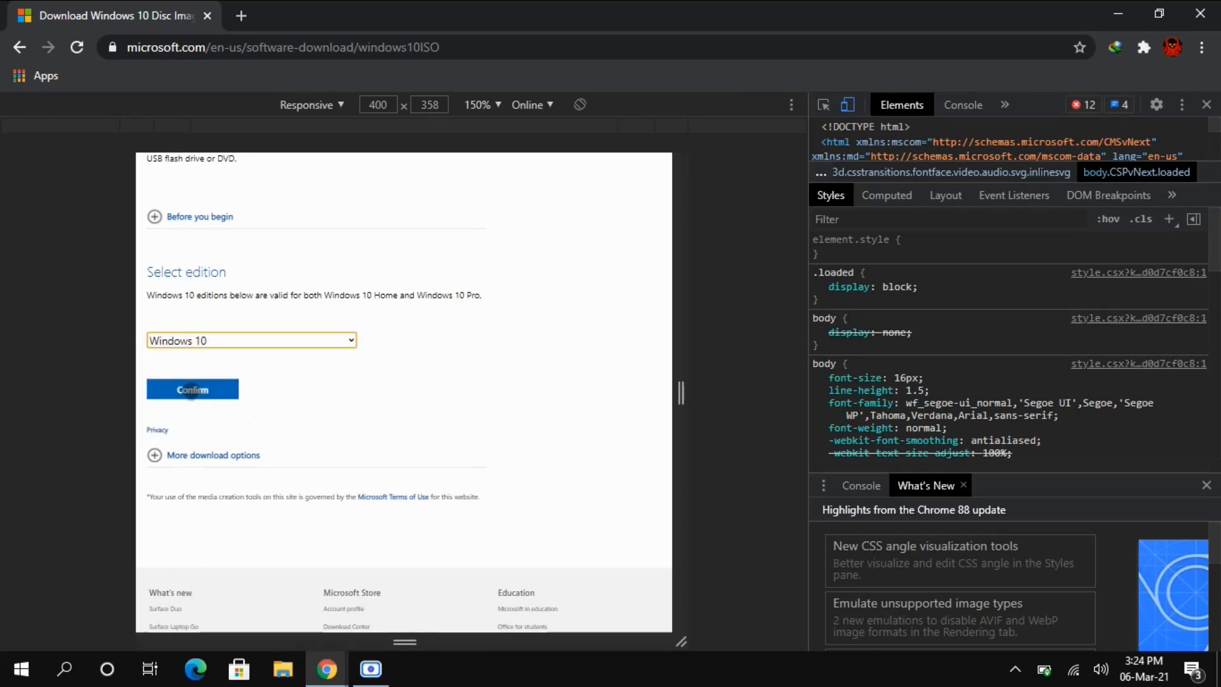
click(192, 389)
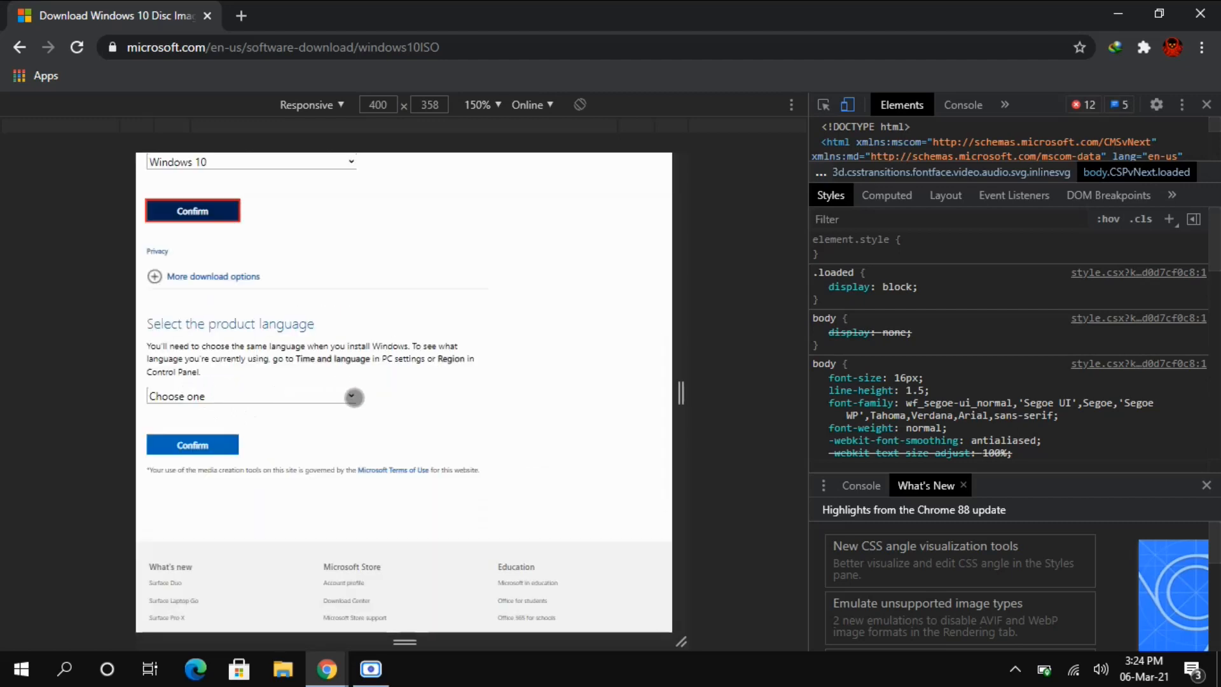
Confirm English as the product language and start the 64-bit download, saving it as D:\Win10_20H2_v2_English_x64.iso.
click(351, 395)
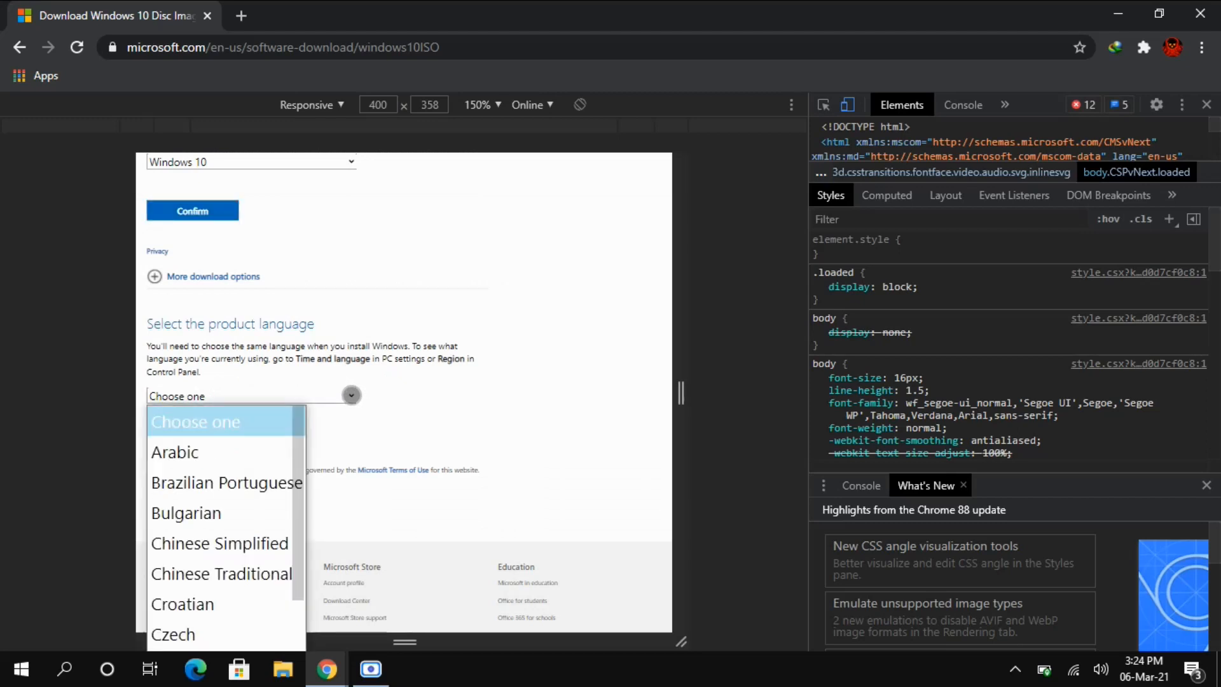
scroll(254, 474, down, 2)
scroll(255, 474, down, 1)
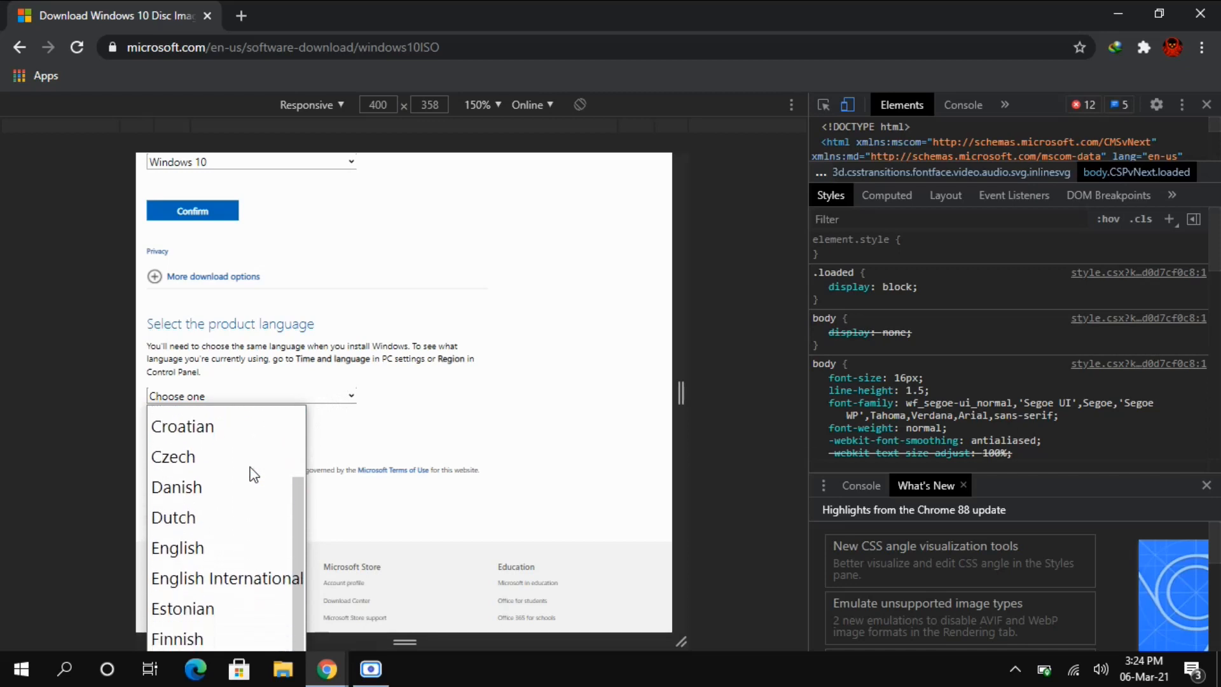
click(201, 551)
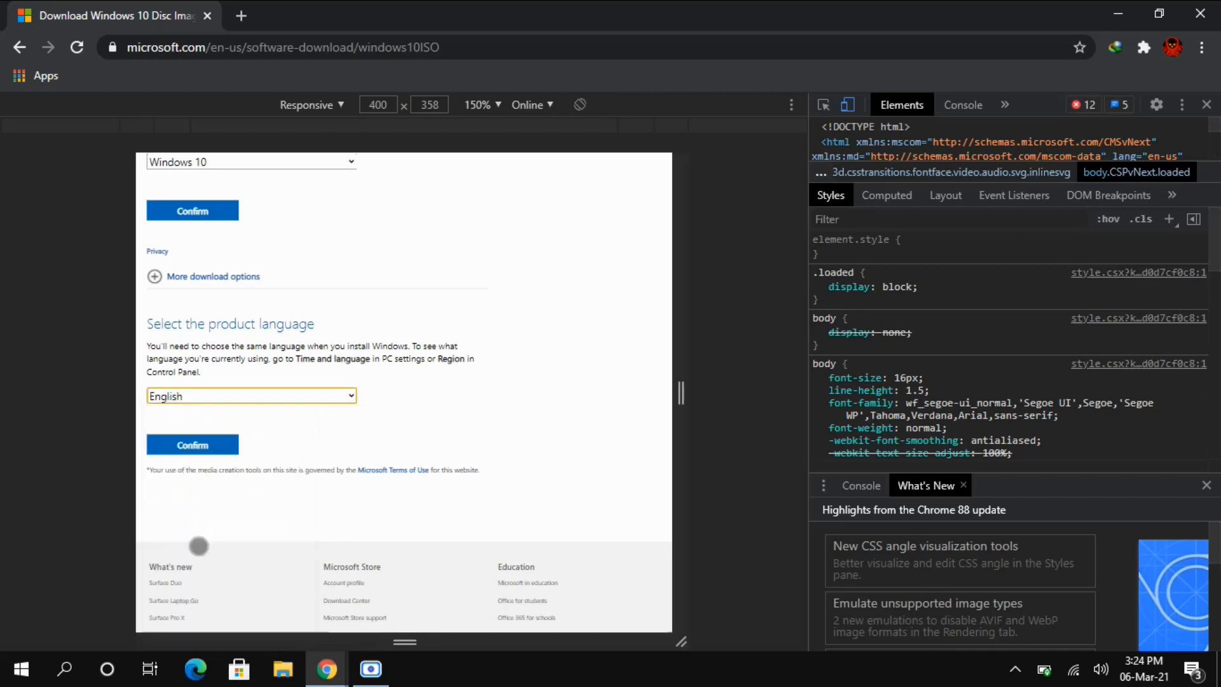
click(199, 447)
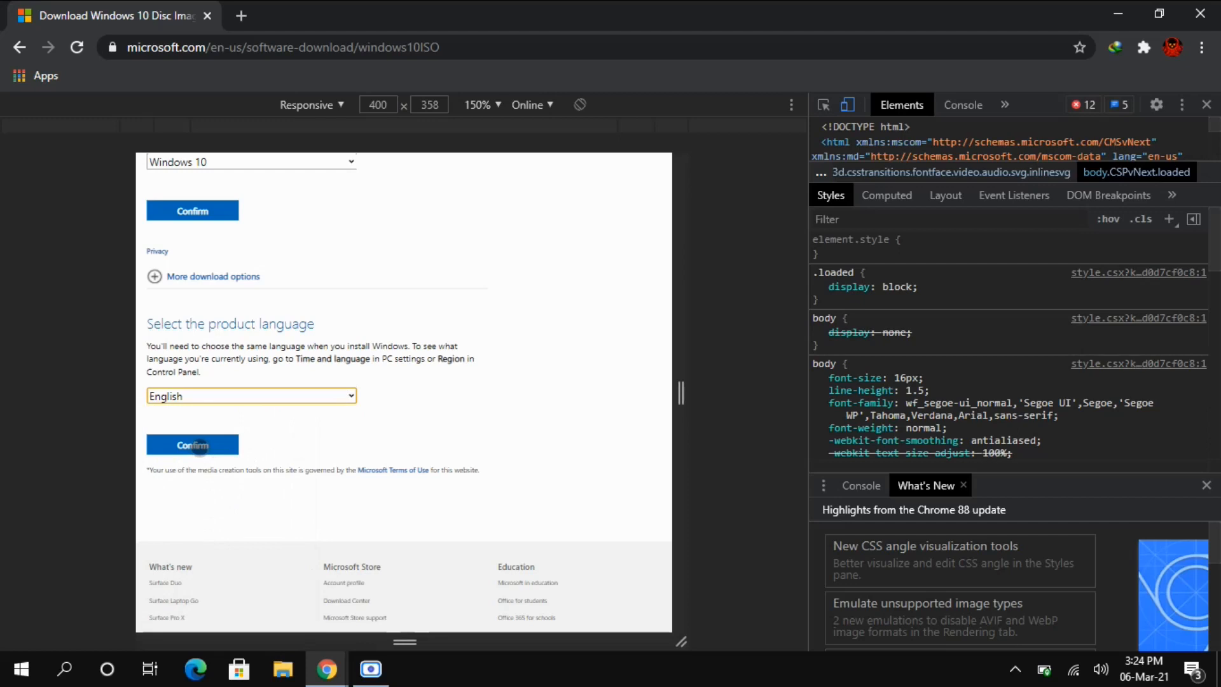
click(199, 446)
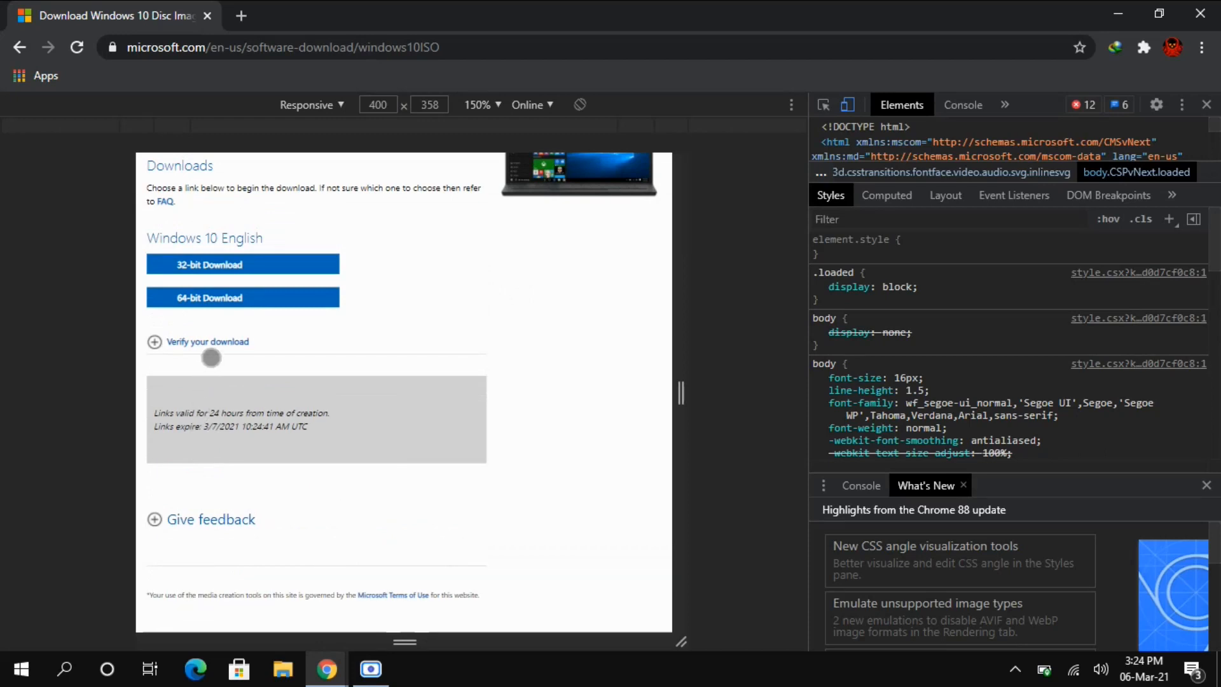
click(210, 297)
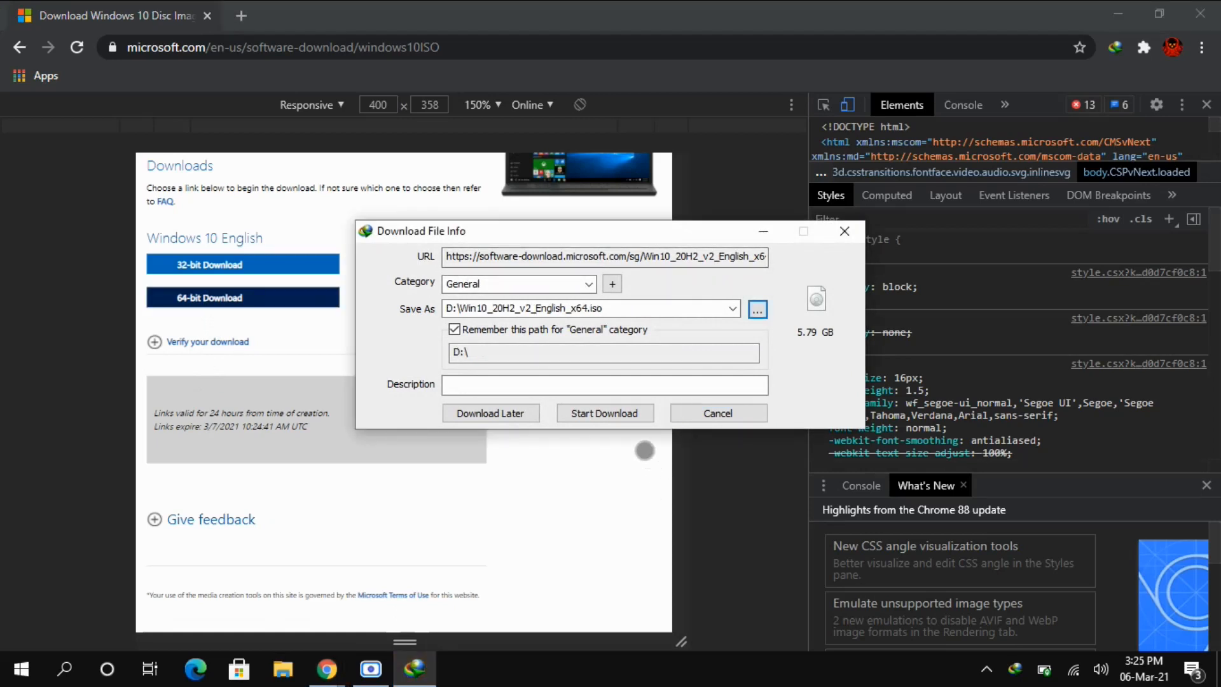
click(599, 413)
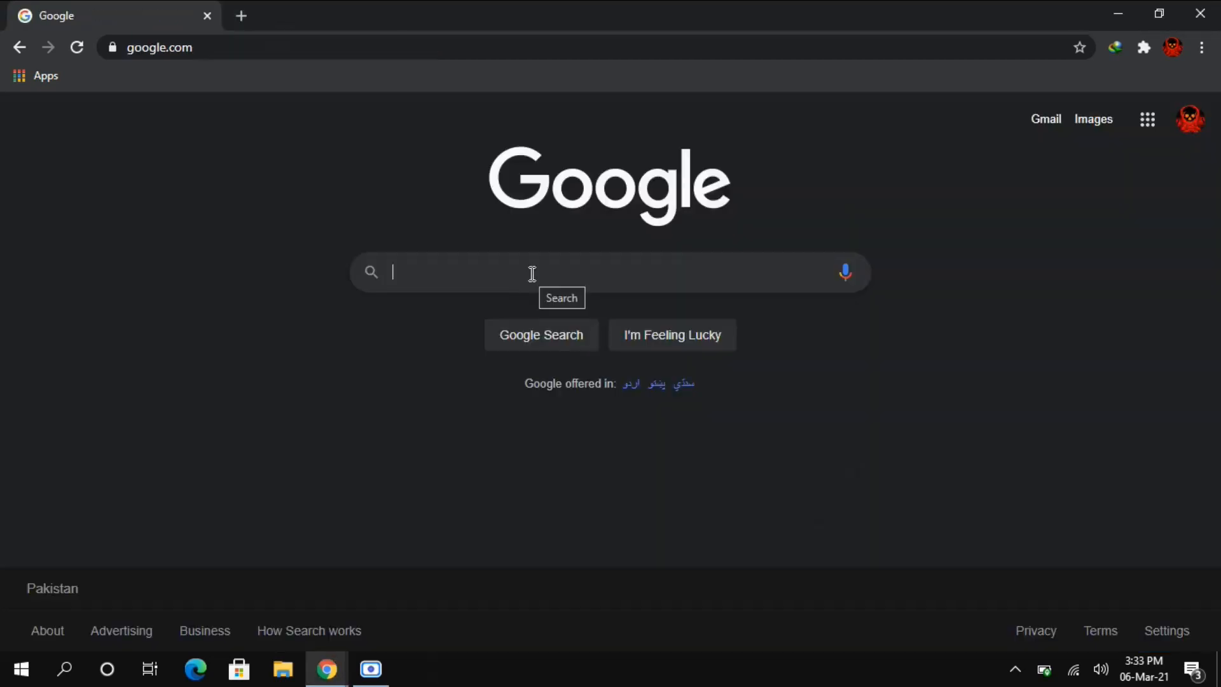
Search Google for "download rufus" and open the official Rufus website.
text(do)
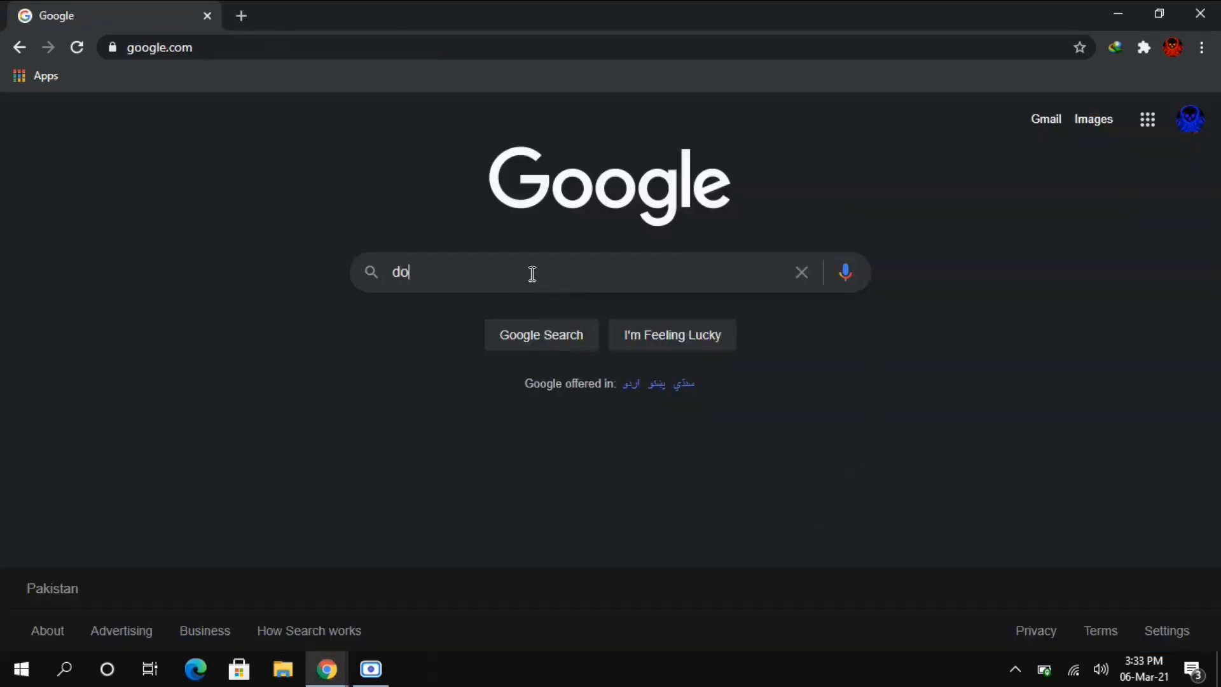
text(wnload ruf)
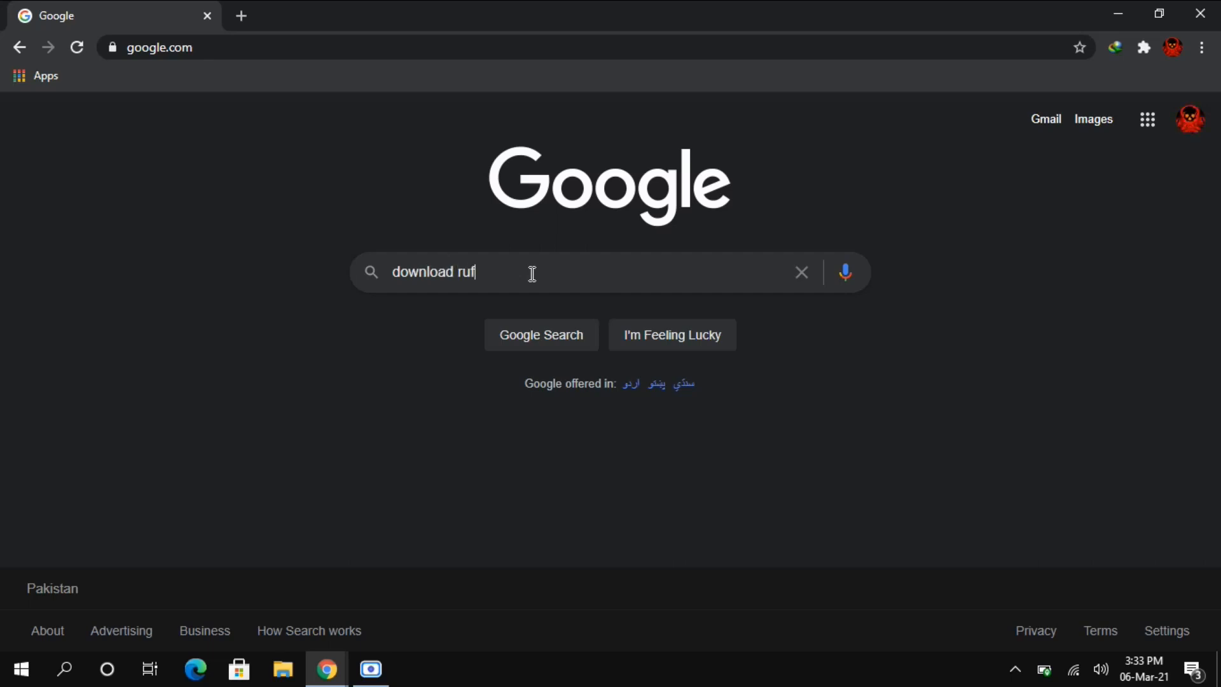
text(us)
key(Return)
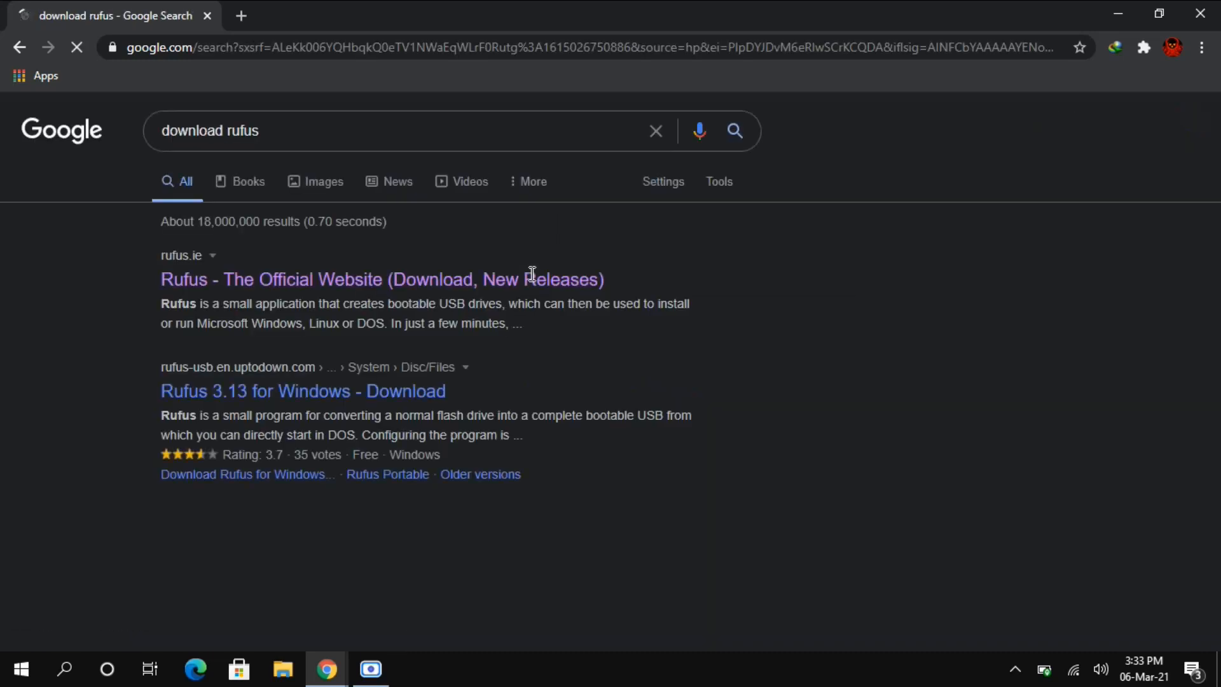
click(299, 286)
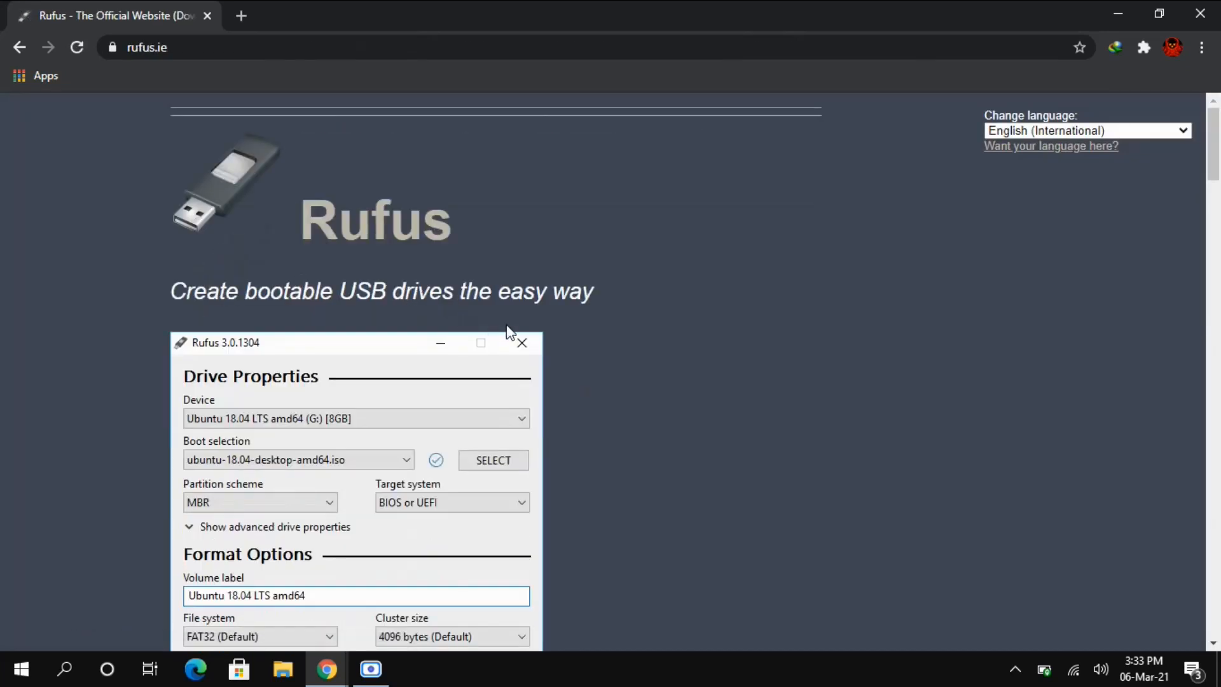
Download Rufus 3.13 from the site's Download section, saving it as D:\rufus-3.13.exe.
scroll(511, 333, down, 1)
scroll(510, 333, down, 3)
scroll(510, 333, down, 1)
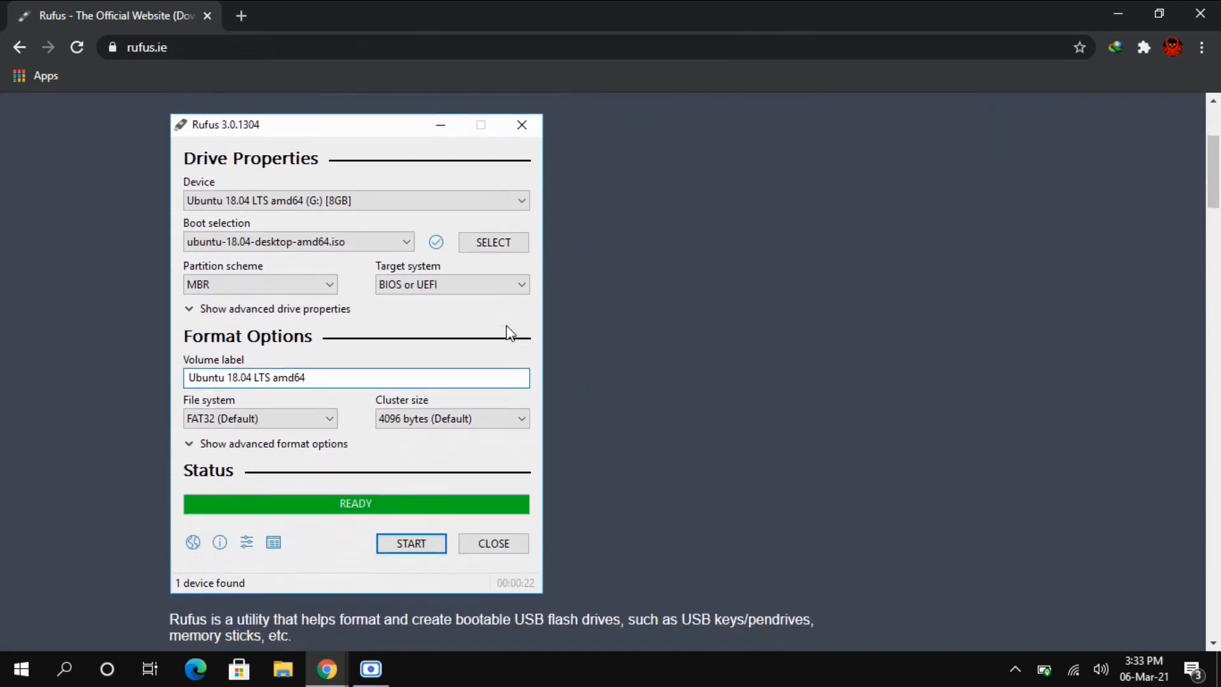
scroll(511, 333, down, 4)
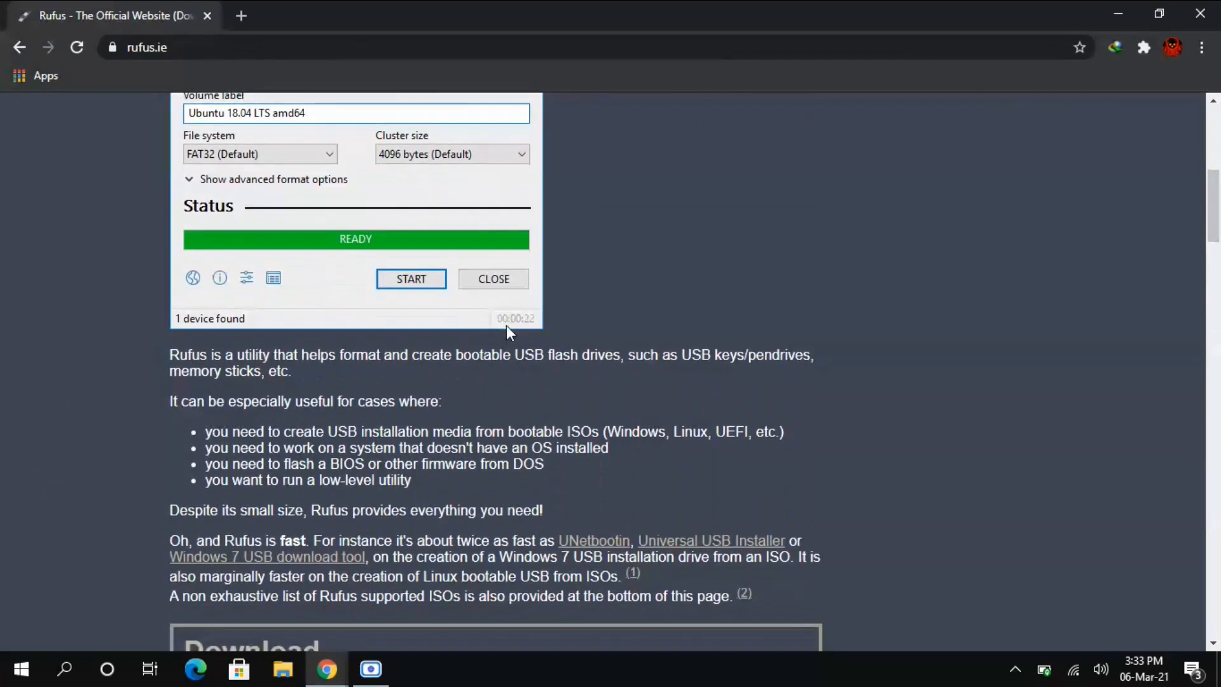
scroll(508, 332, down, 4)
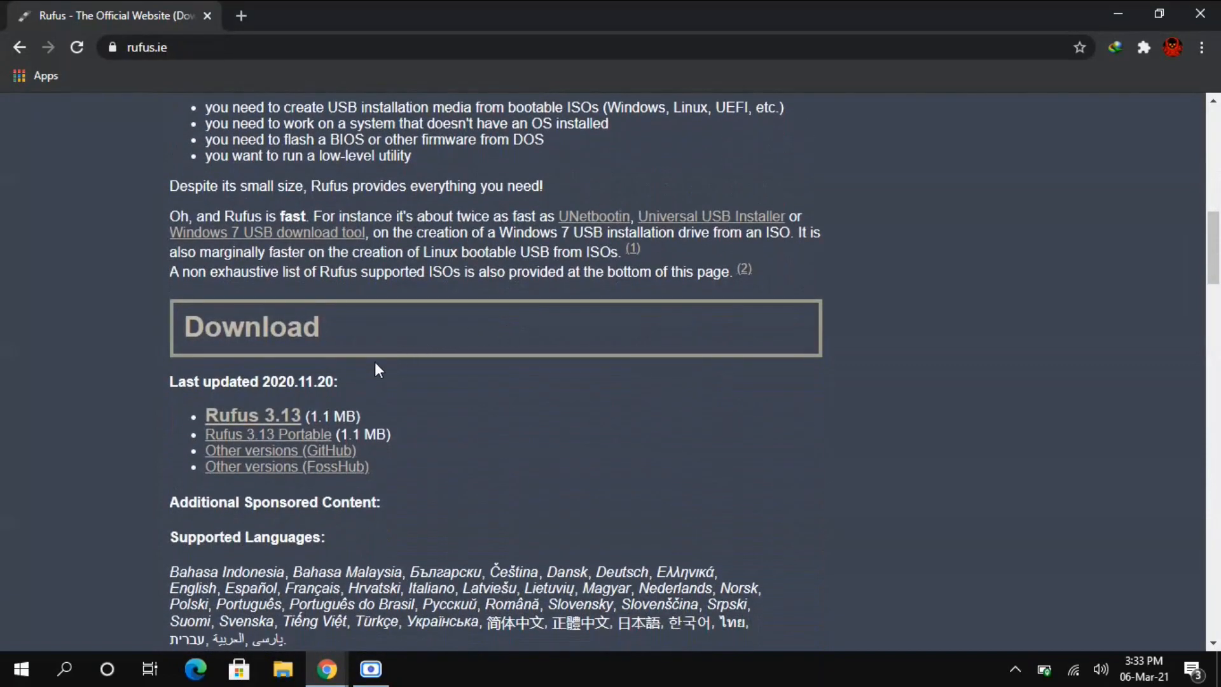
click(243, 421)
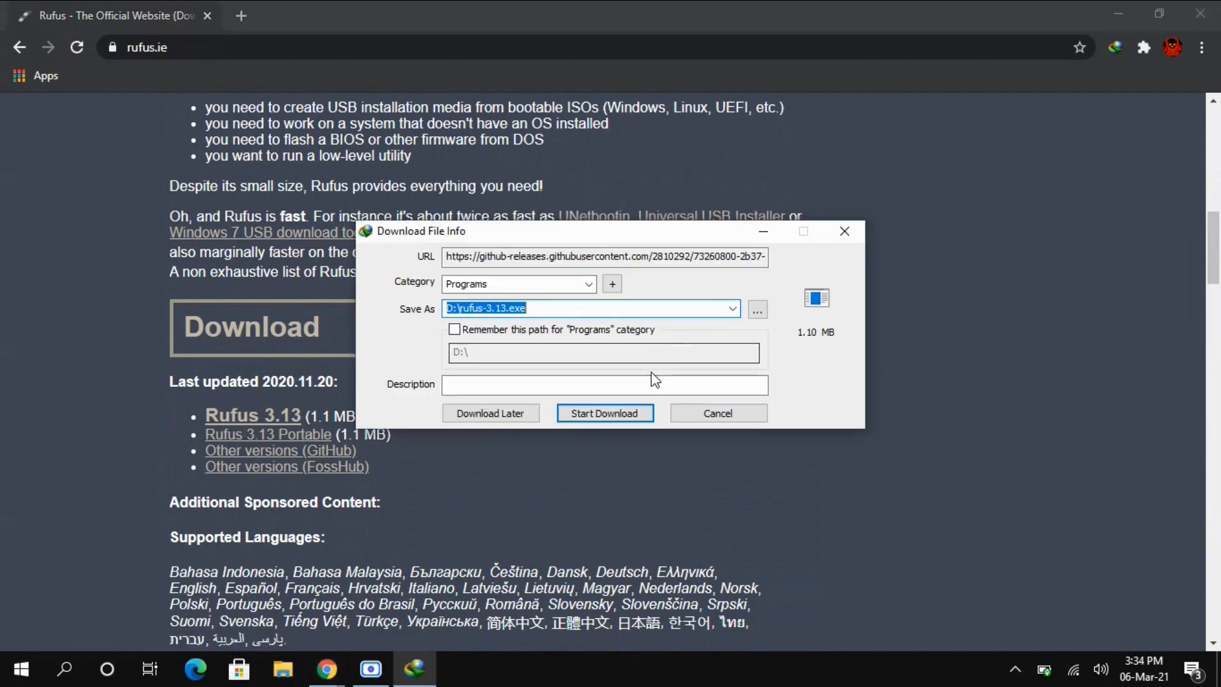
click(609, 412)
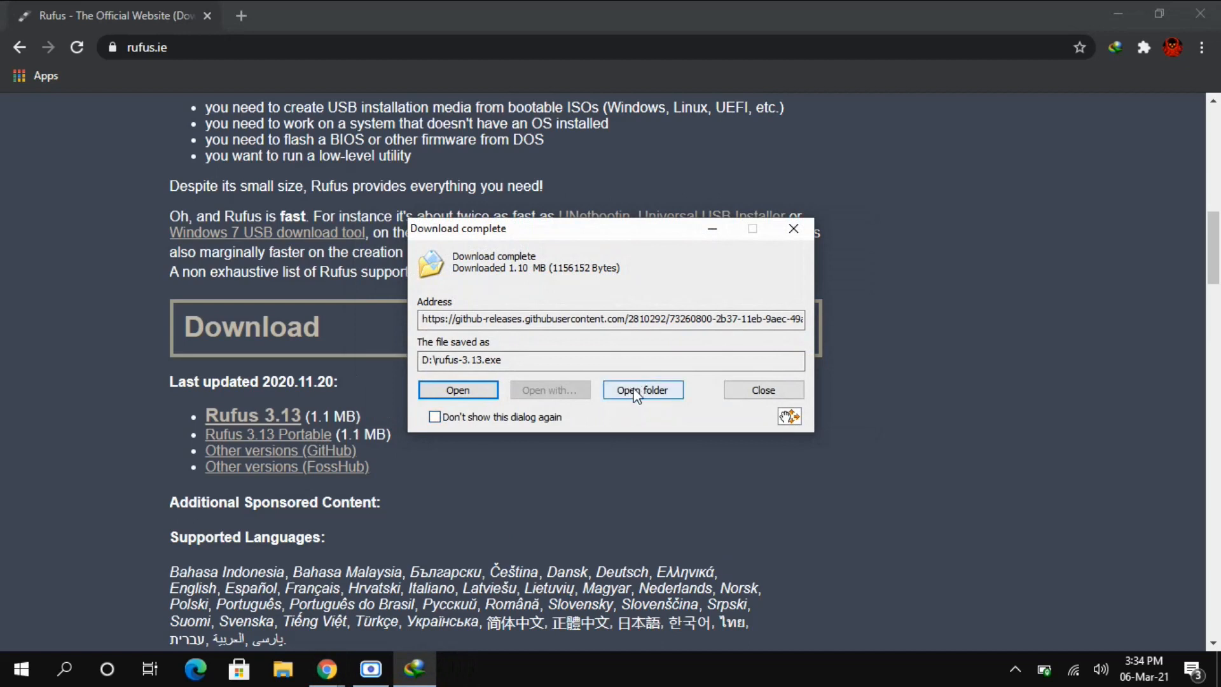
Launch rufus-3.13.exe from its download folder and choose the 8 GB NO_LABEL (F:) drive as the device.
click(636, 394)
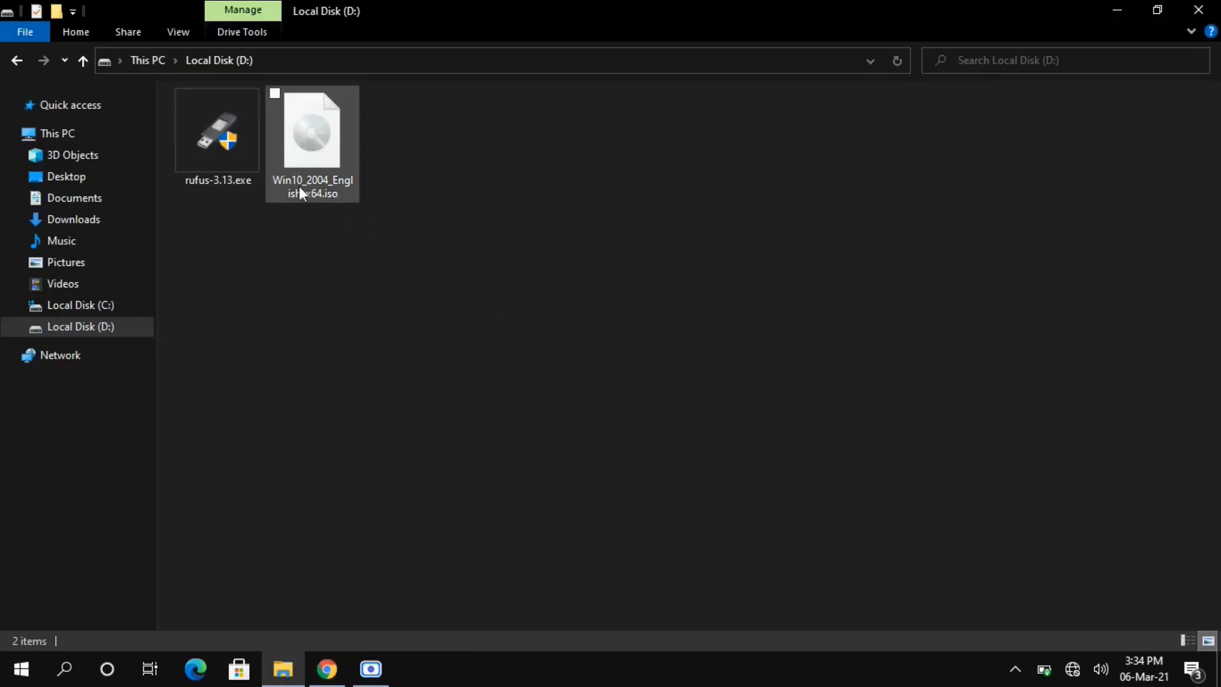
click(254, 159)
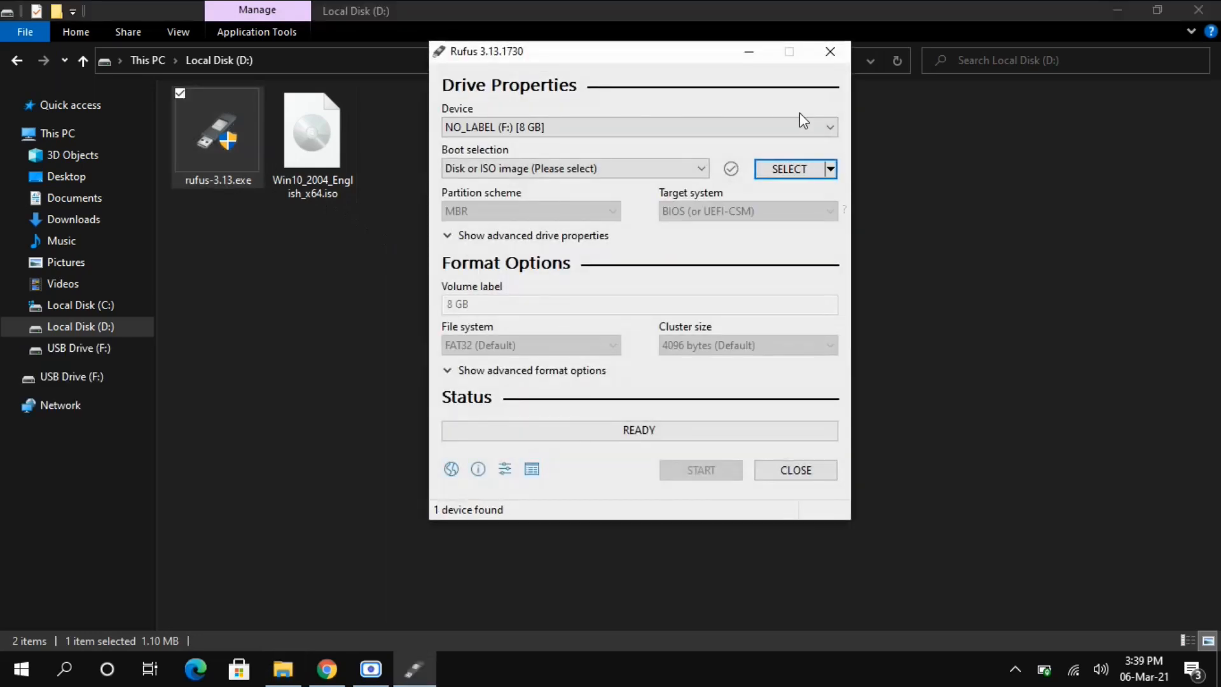
click(818, 128)
click(818, 129)
Load Win10_2004_English_x64.iso from Local Disk (D:) as the boot image.
click(786, 169)
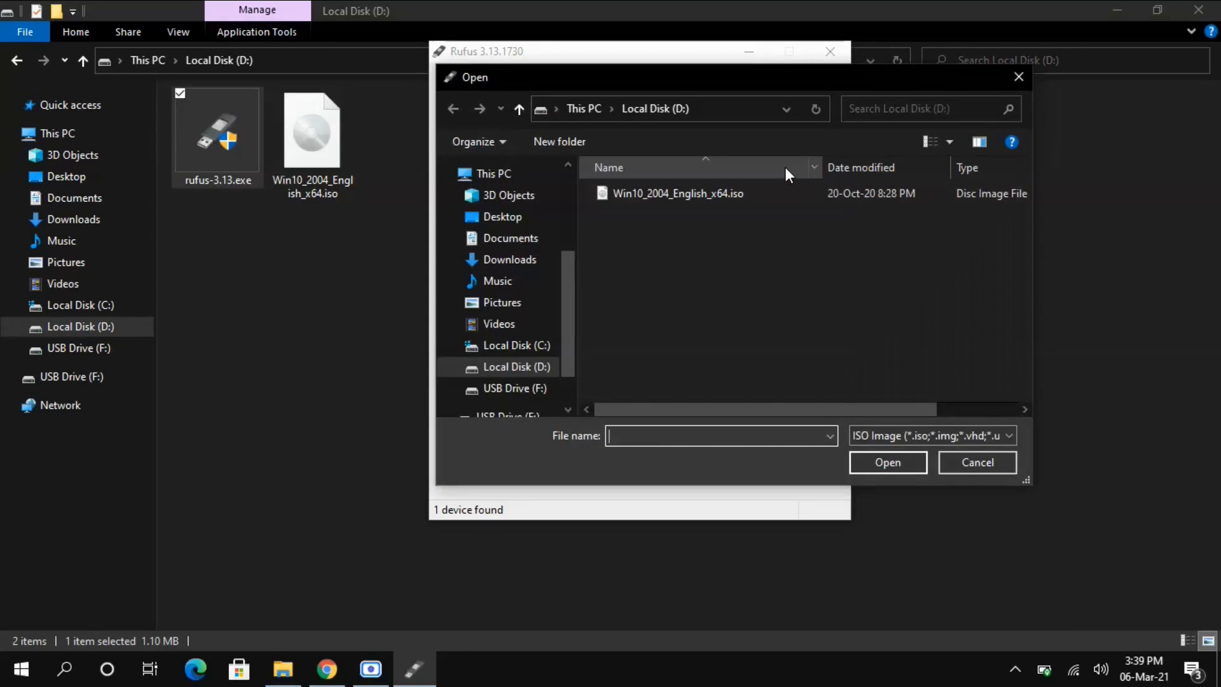
click(729, 189)
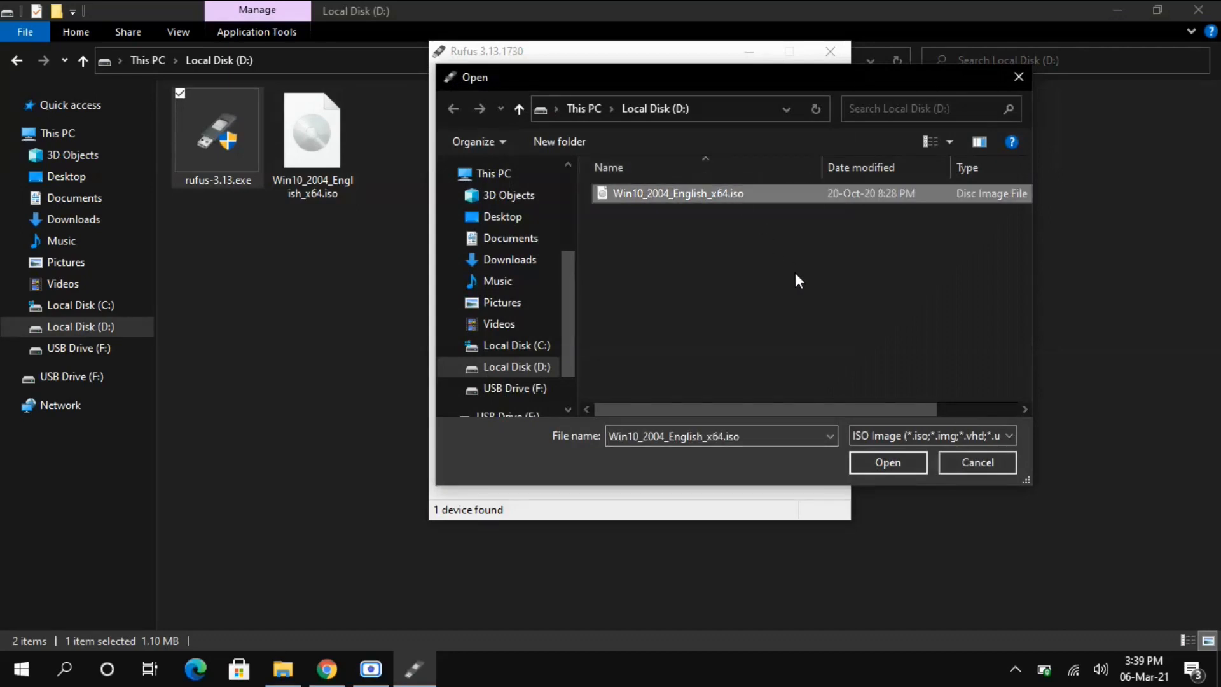
click(864, 463)
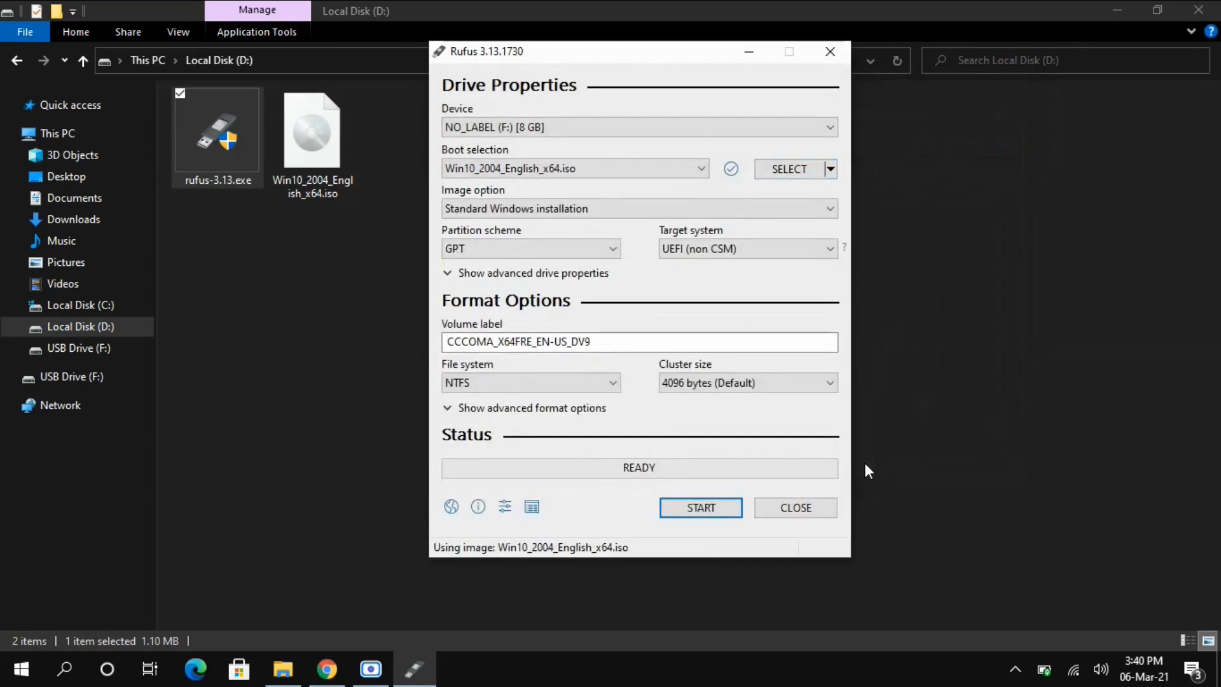
Keep Standard Windows installation as the image option, set the partition scheme to MBR and keep NTFS as the file system.
click(819, 211)
click(819, 211)
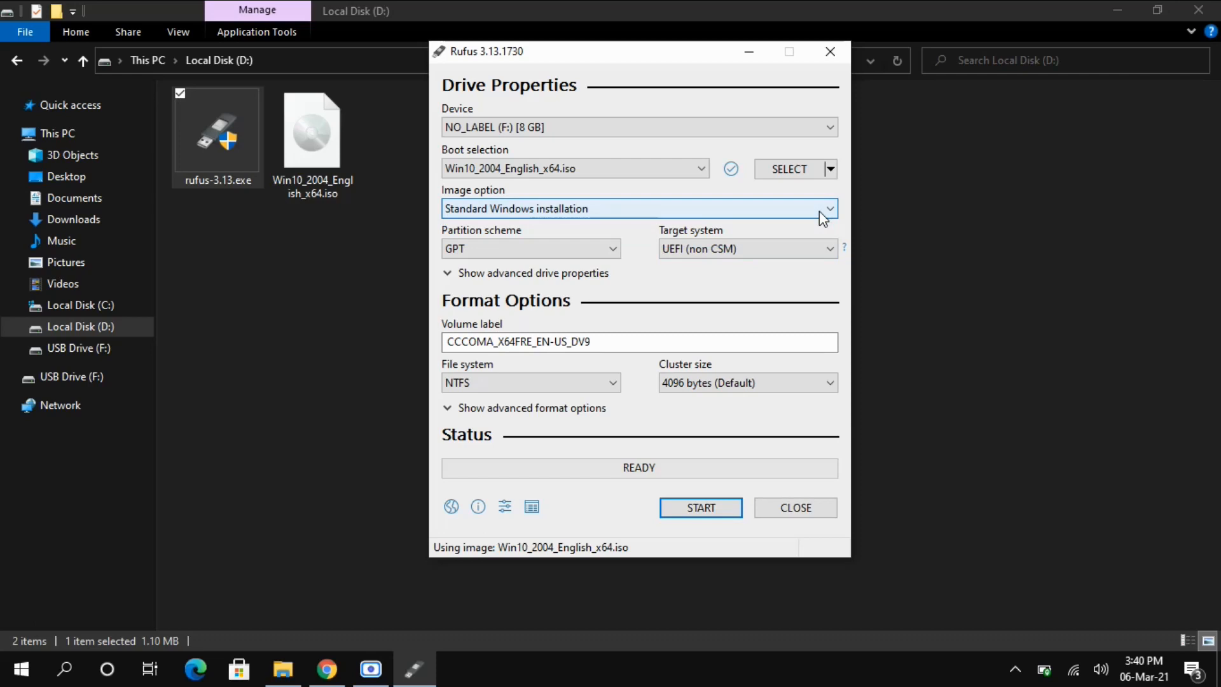
click(611, 250)
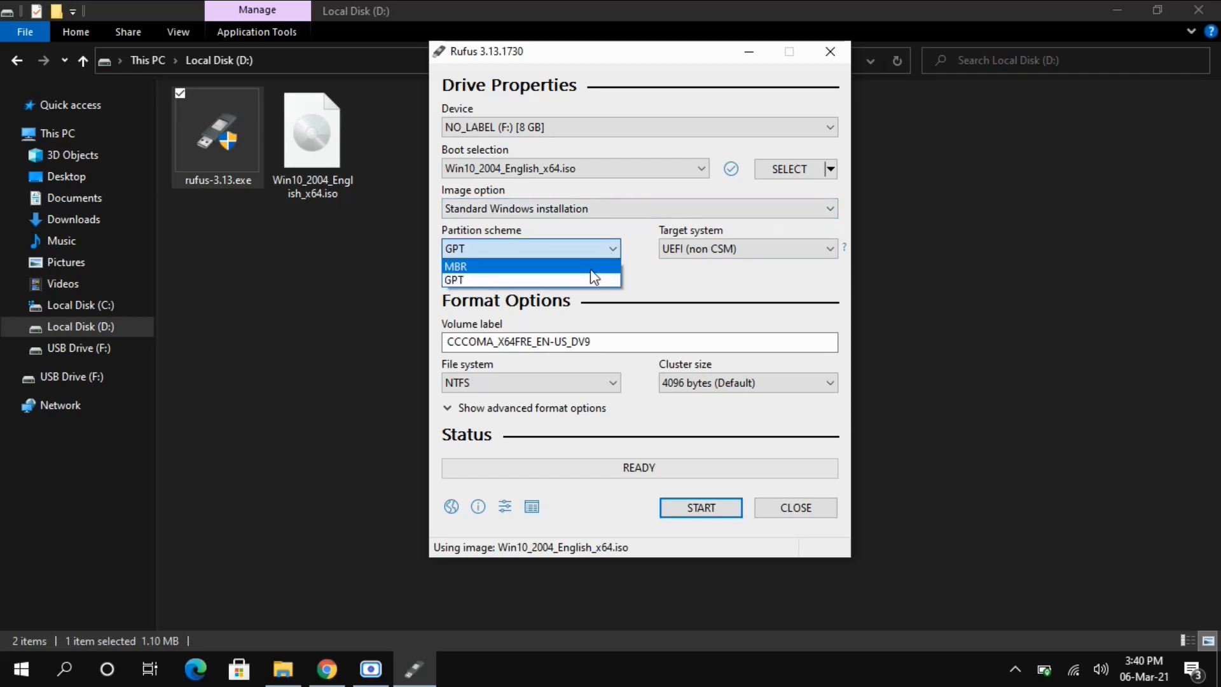
click(590, 267)
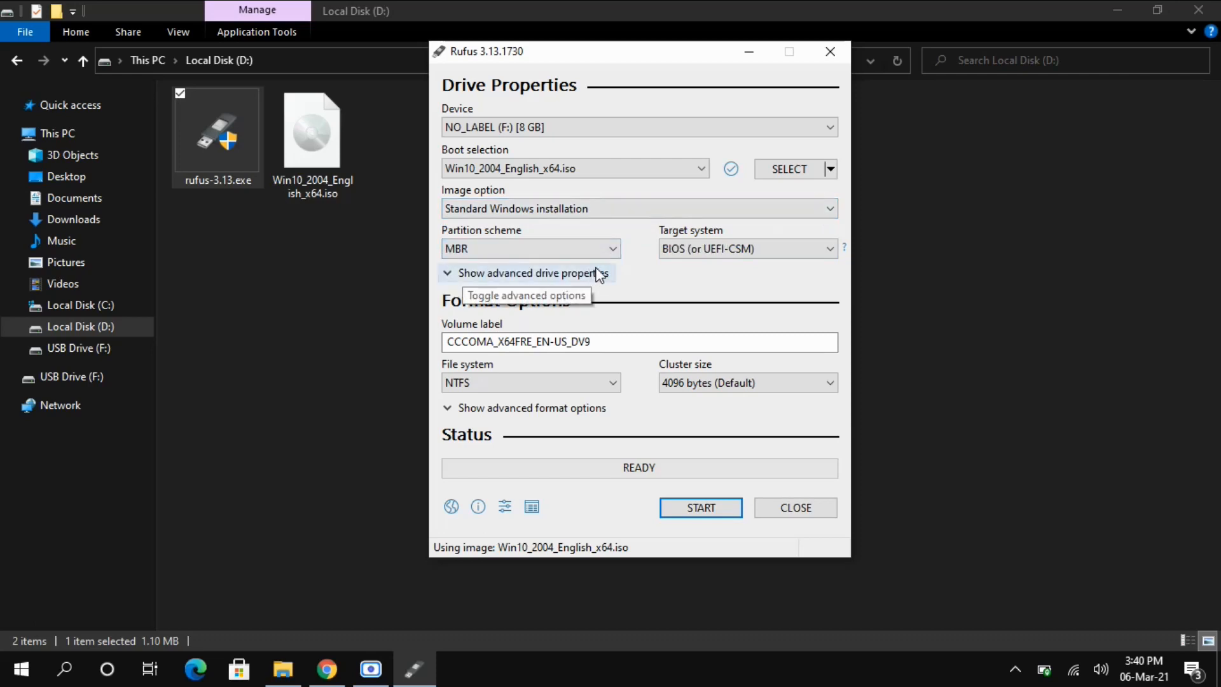
click(612, 381)
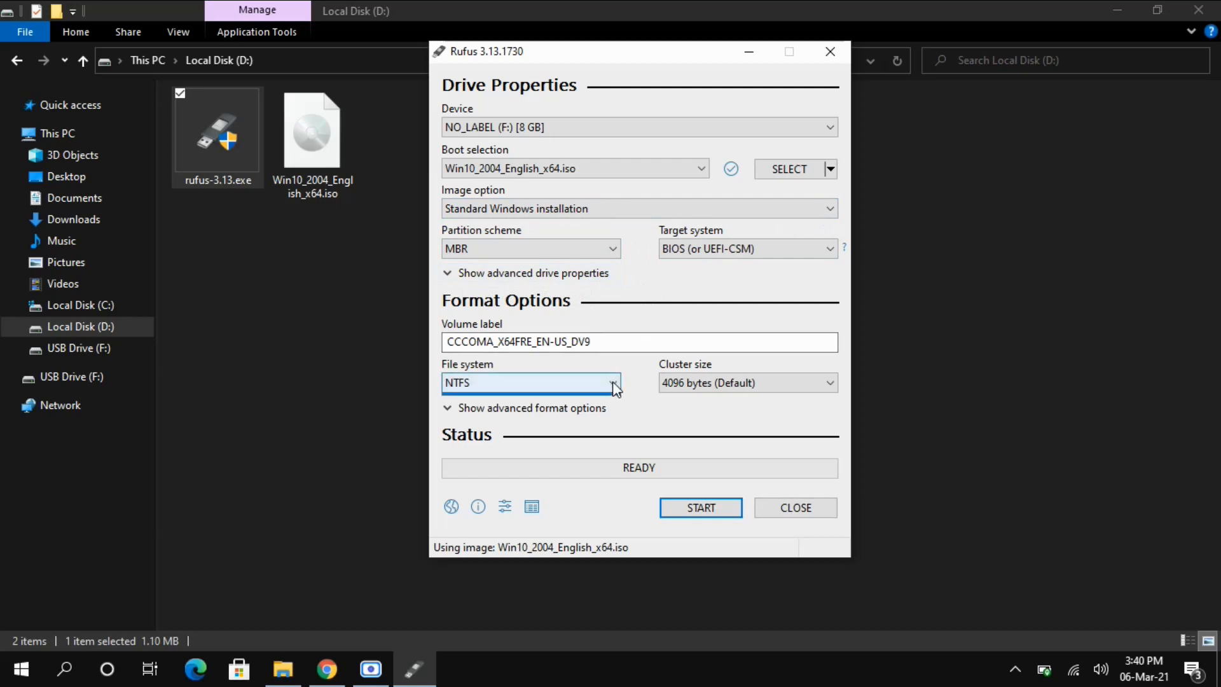
click(614, 385)
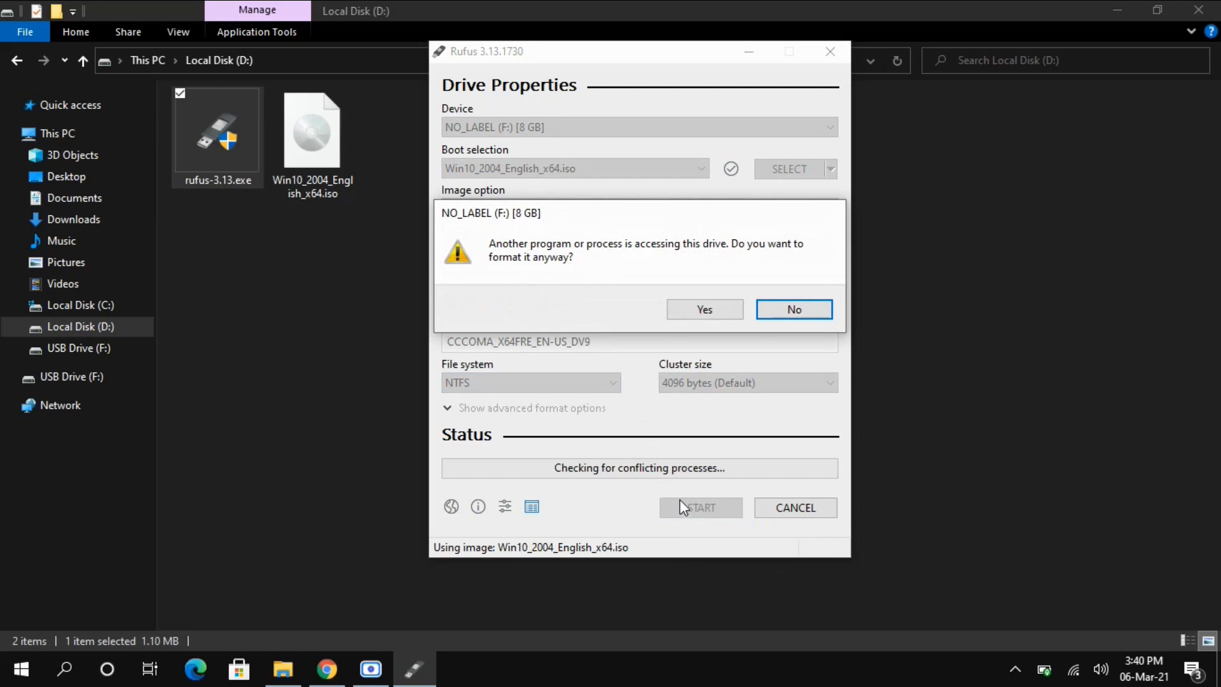
Write the Windows 10 image to the USB drive, accepting the format and data-loss warnings, and close Rufus when it finishes.
click(693, 311)
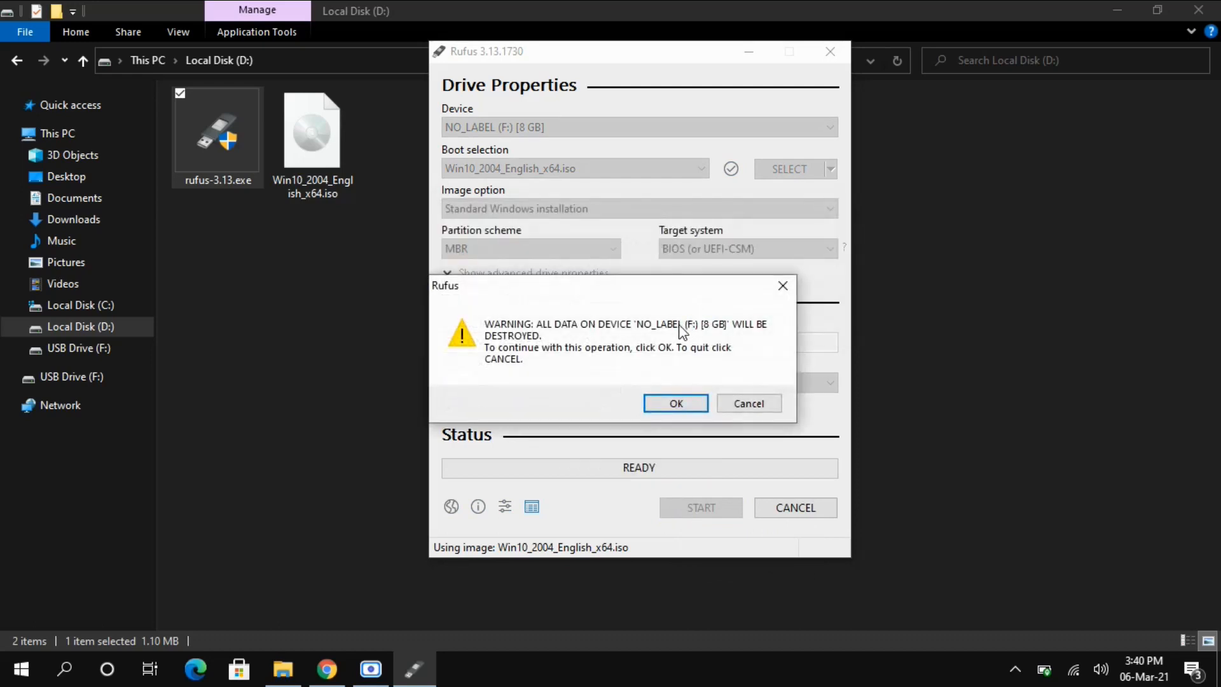
click(672, 404)
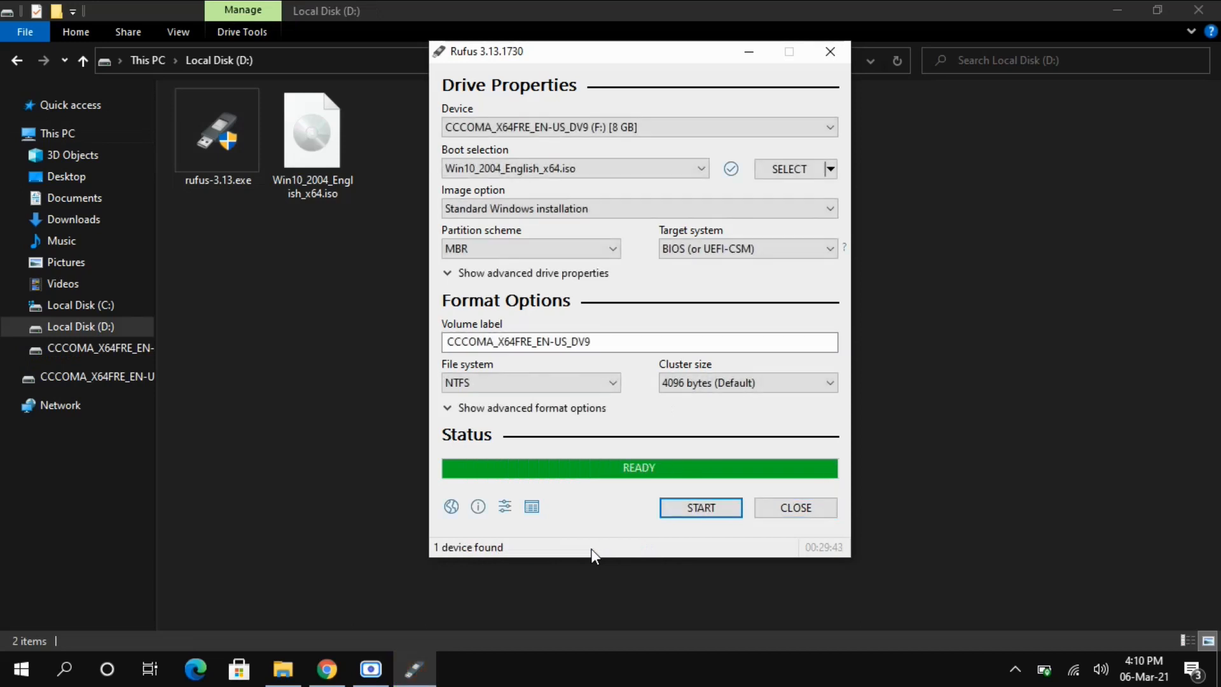
click(777, 508)
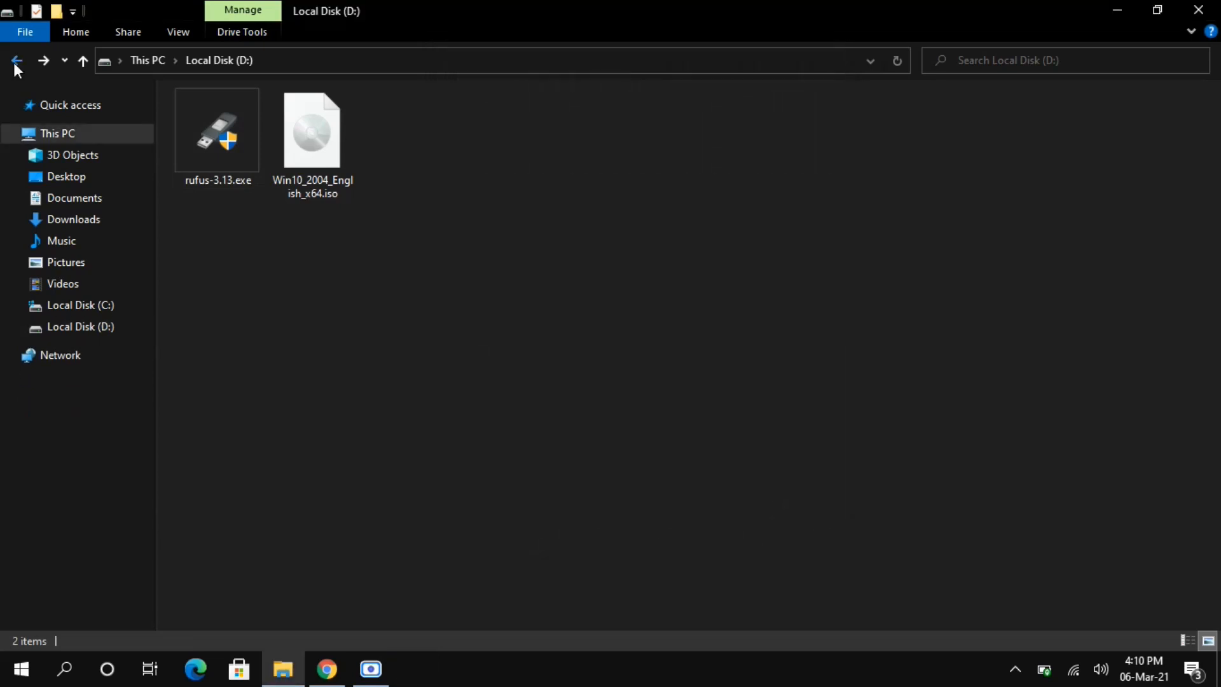